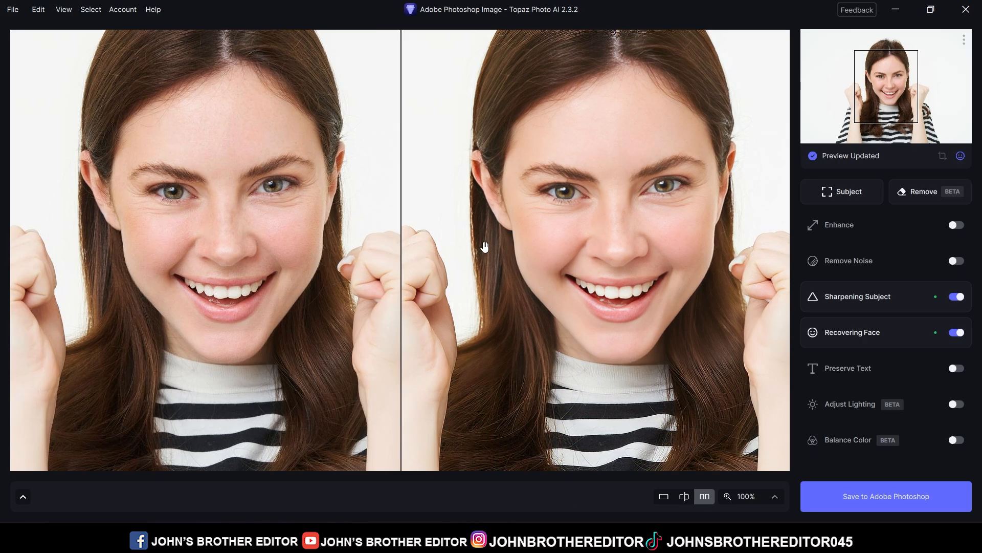
Inspect the sharpened, face-recovered portrait at 200% beside the original and save the result back to Adobe Photoshop.
scroll(485, 248, up, 2)
scroll(483, 246, down, 1)
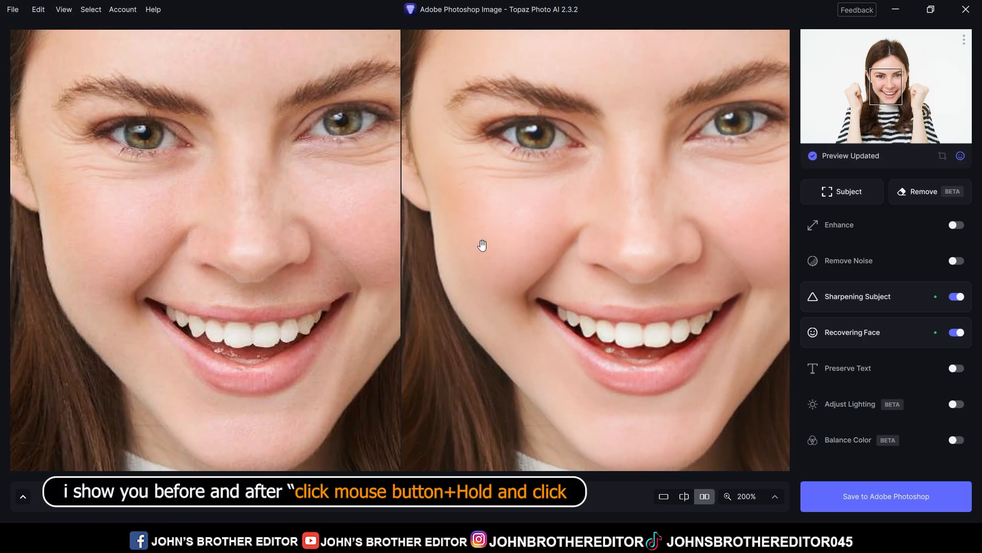
drag(507, 239, 481, 248)
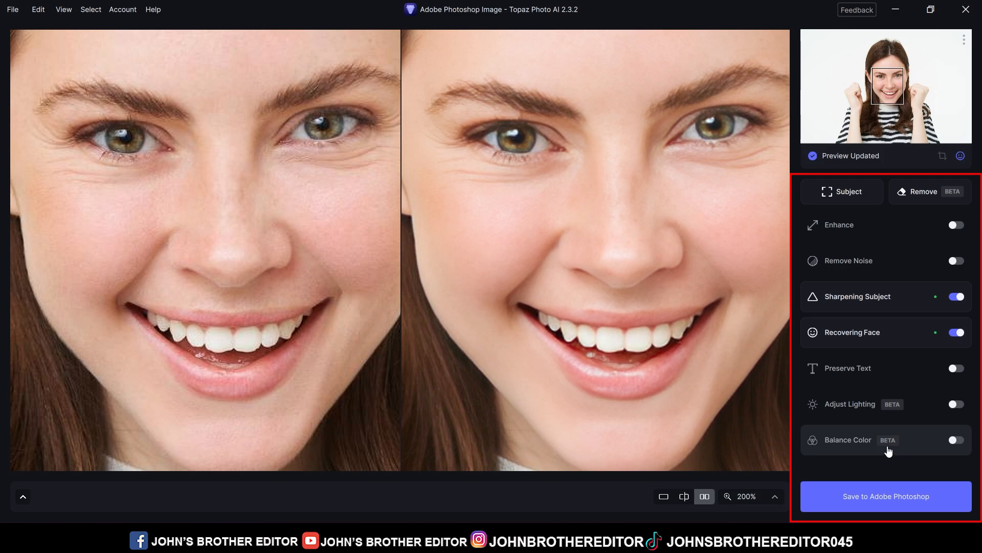
click(859, 506)
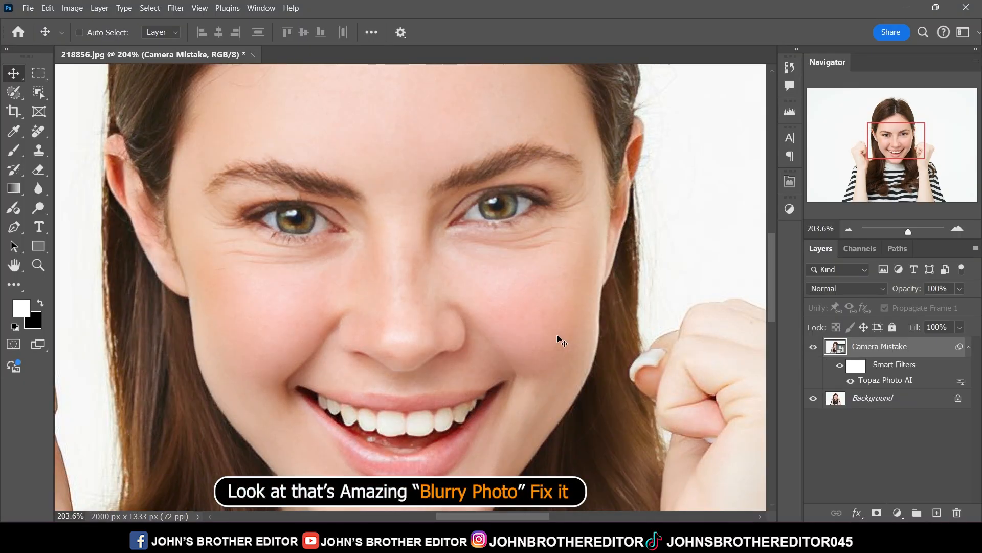
Compare the portrait before and after the Topaz Photo AI filter by toggling the Camera Mistake layer's visibility.
click(814, 348)
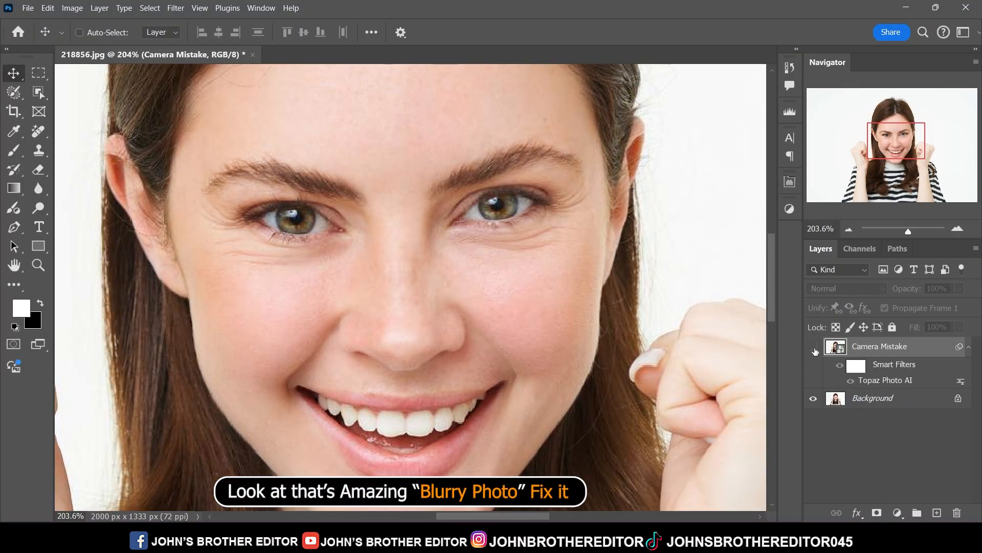
click(814, 348)
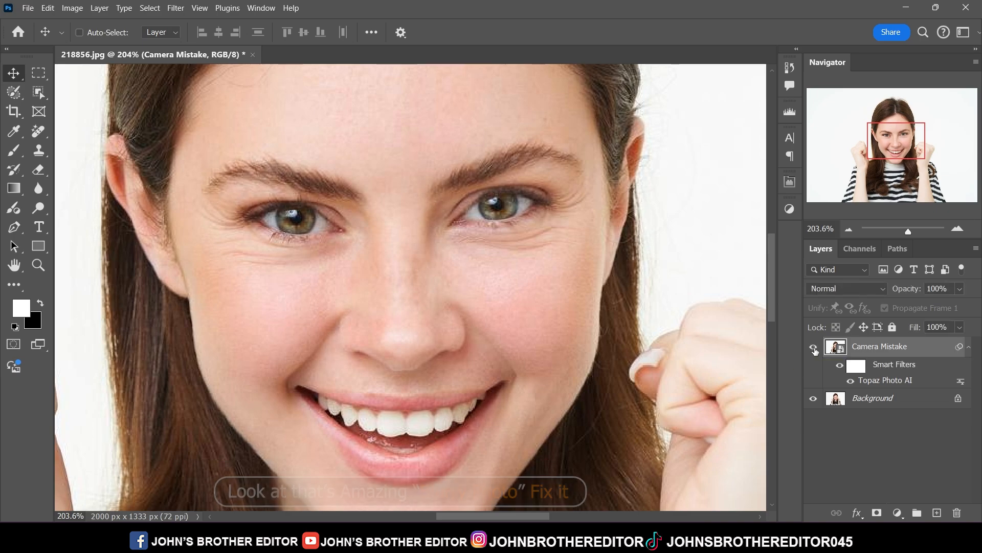
click(814, 348)
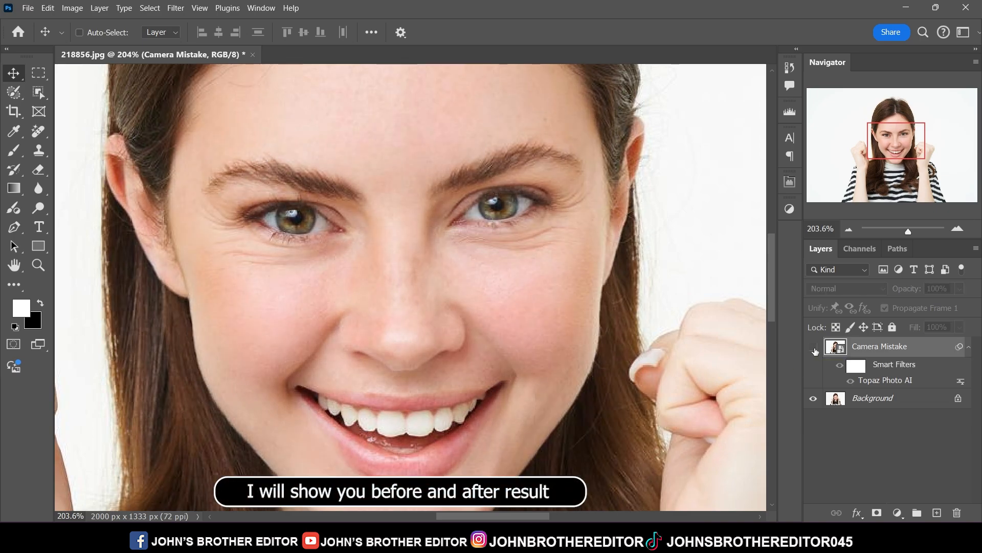
click(814, 349)
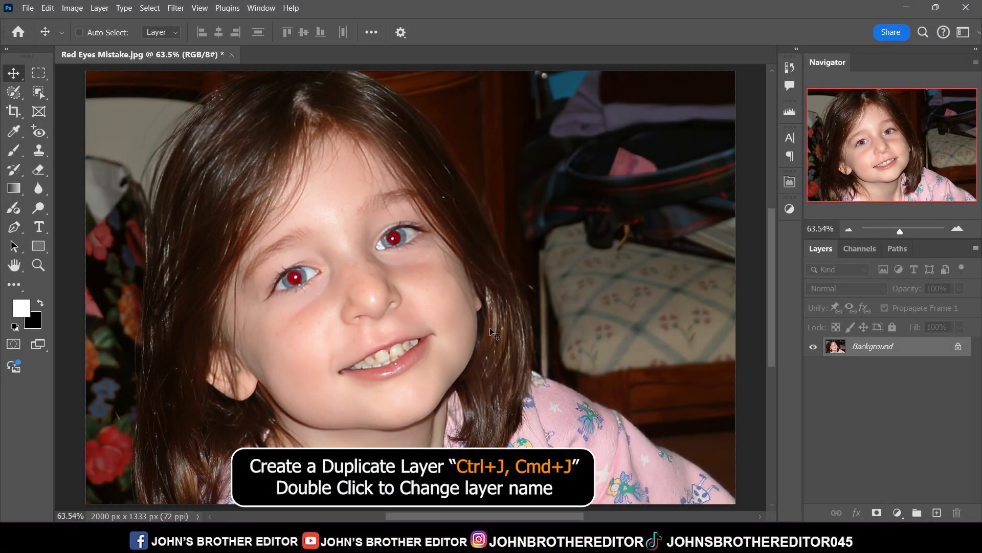
Duplicate the Background layer of the red-eye photo and rename the copy "Red Eyes Remove".
key(ctrl+j)
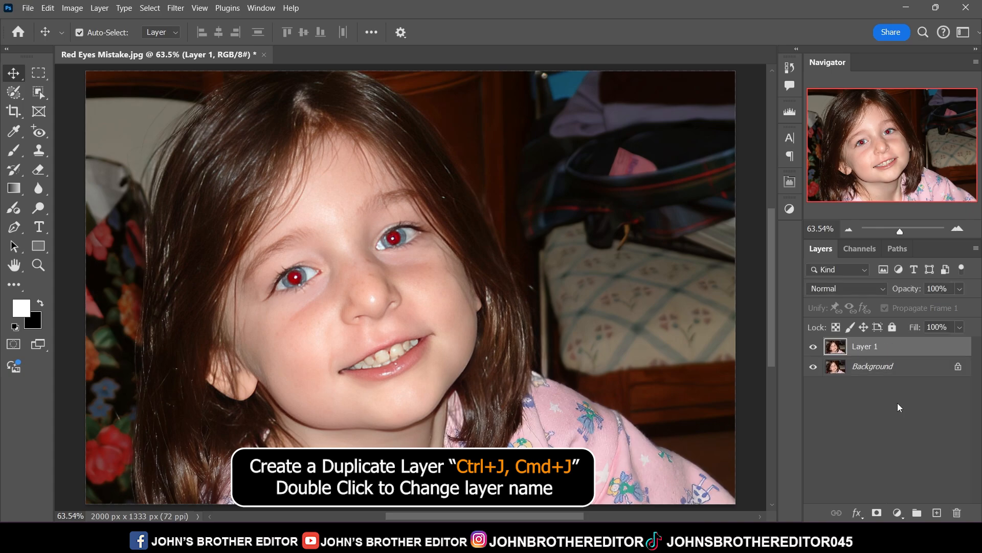
double_click(865, 347)
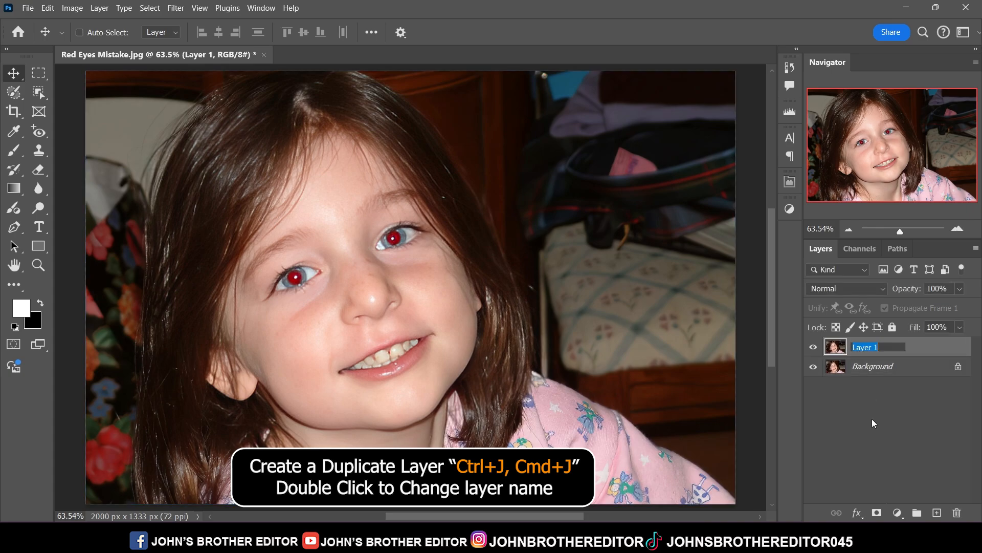
text(Red E)
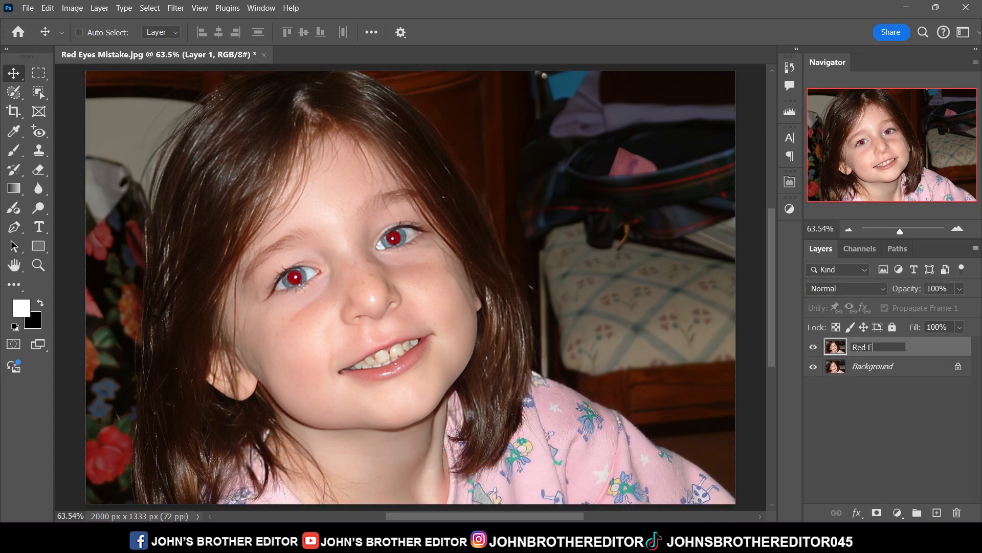
text(yes)
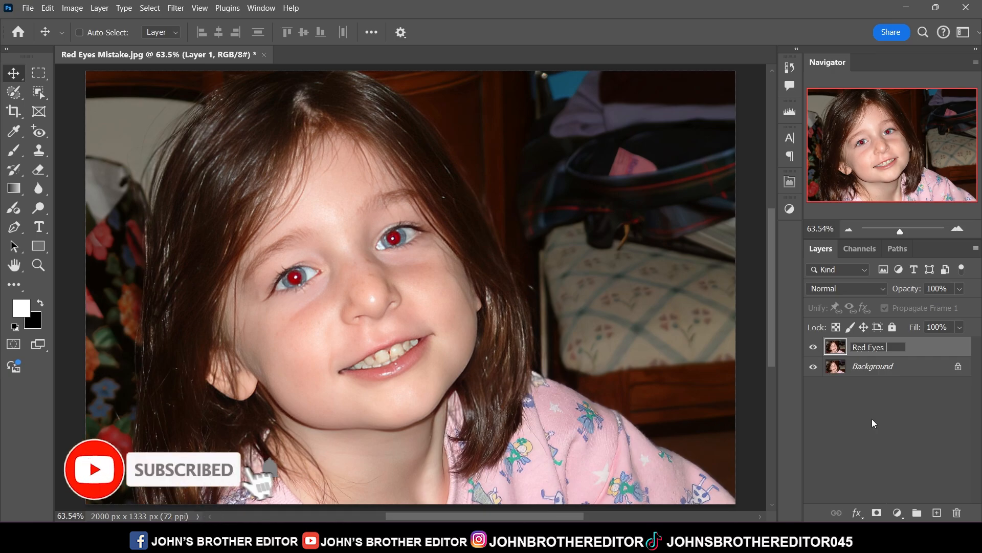
text( Remove)
key(Return)
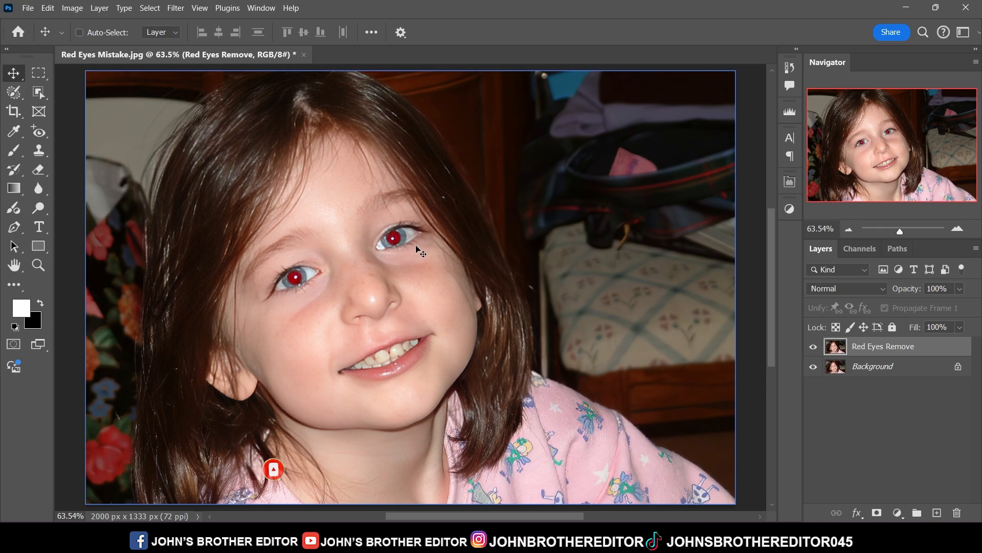
Remove the red from both of the girl's pupils with the Red Eye Tool.
click(38, 134)
right_click(38, 135)
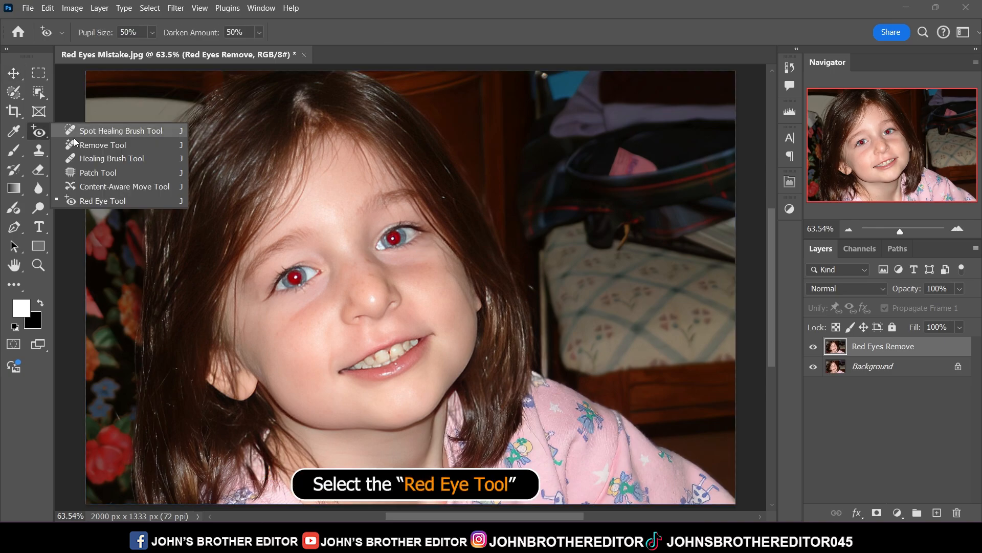
click(141, 202)
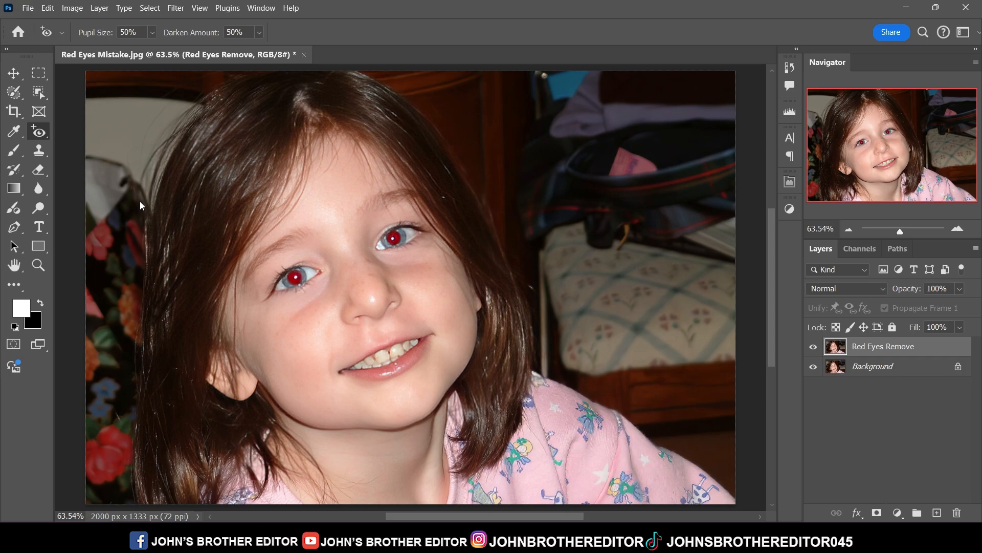
click(40, 267)
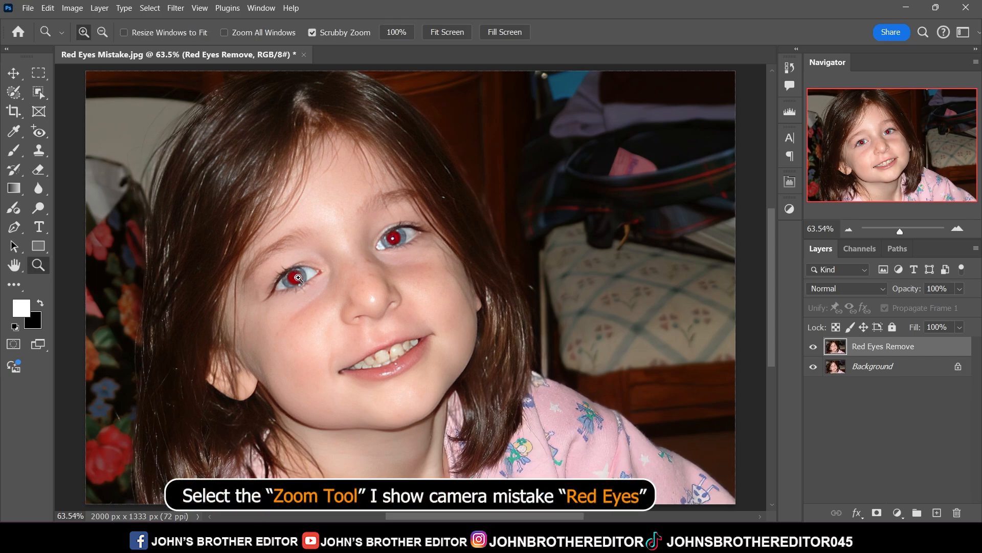
drag(299, 278, 329, 306)
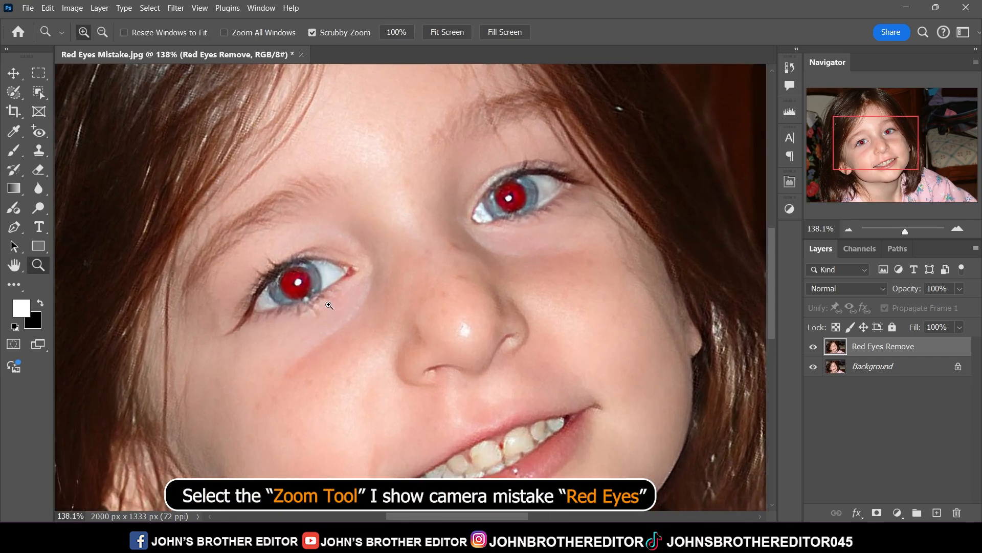
key(j)
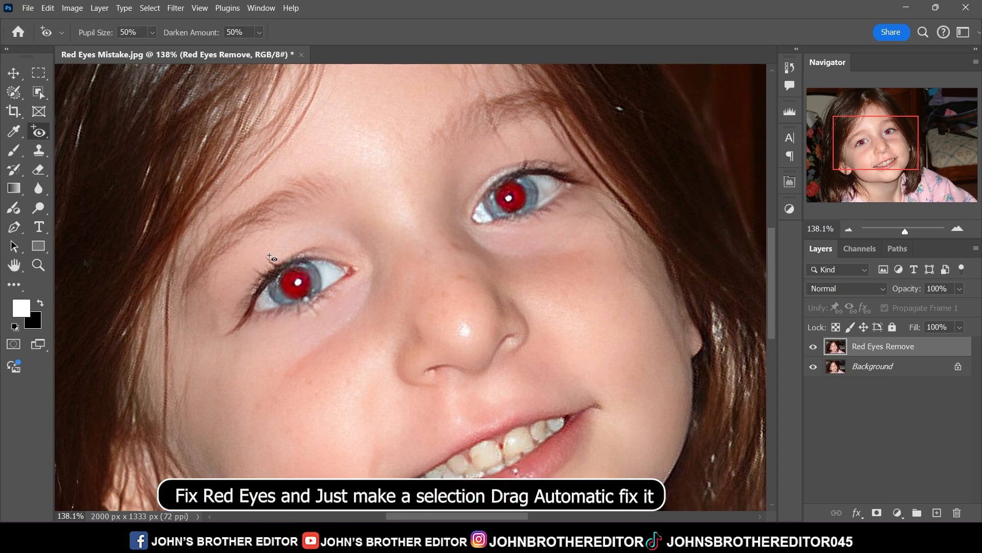
drag(272, 257, 315, 302)
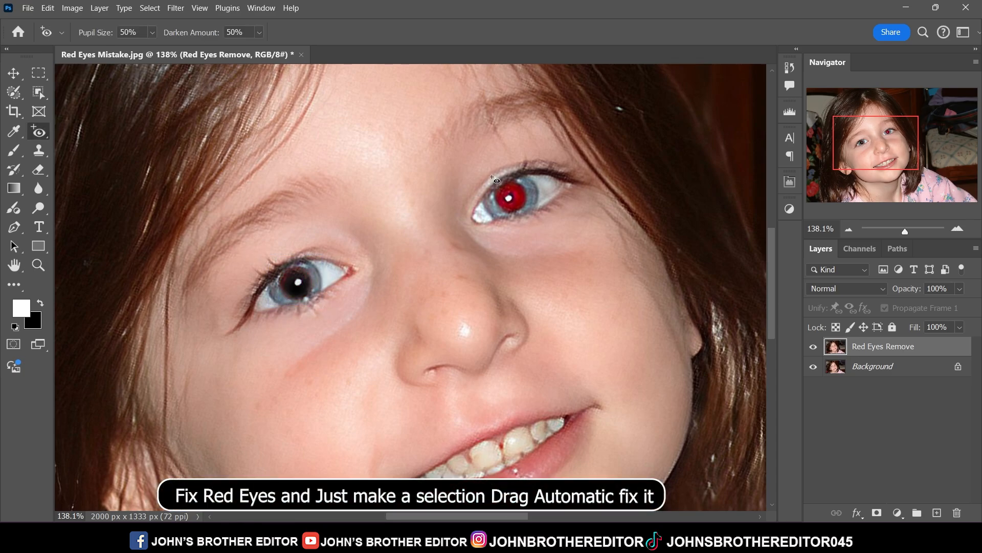
drag(492, 178, 536, 220)
drag(494, 174, 534, 218)
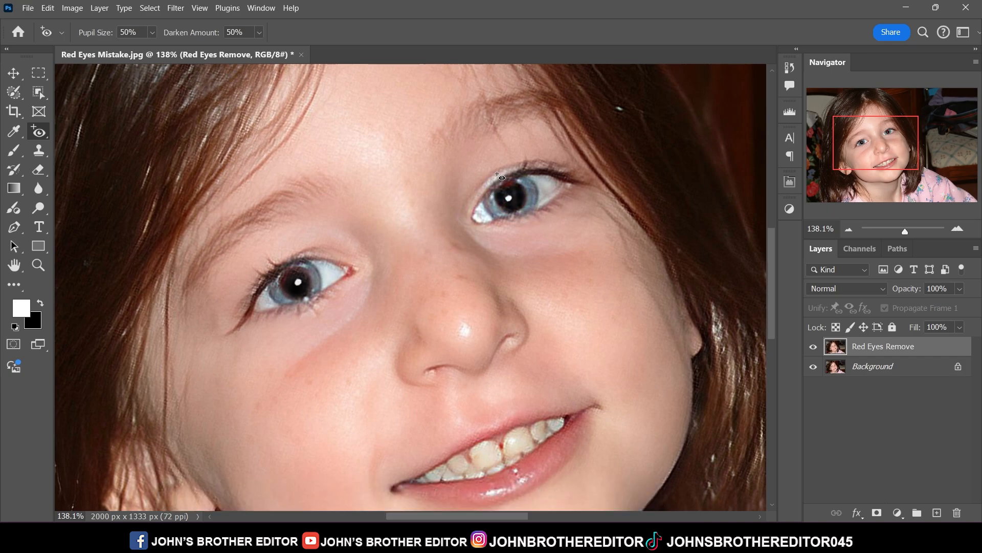
Fit the photo on screen, compare it with and without the Red Eyes Remove layer, and inspect the corrected eyes up close.
click(37, 265)
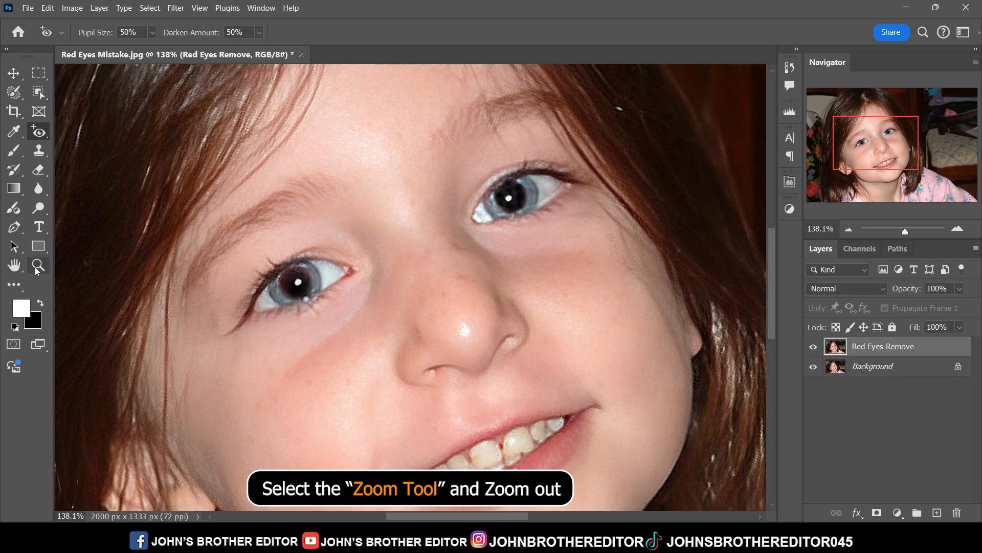
right_click(358, 280)
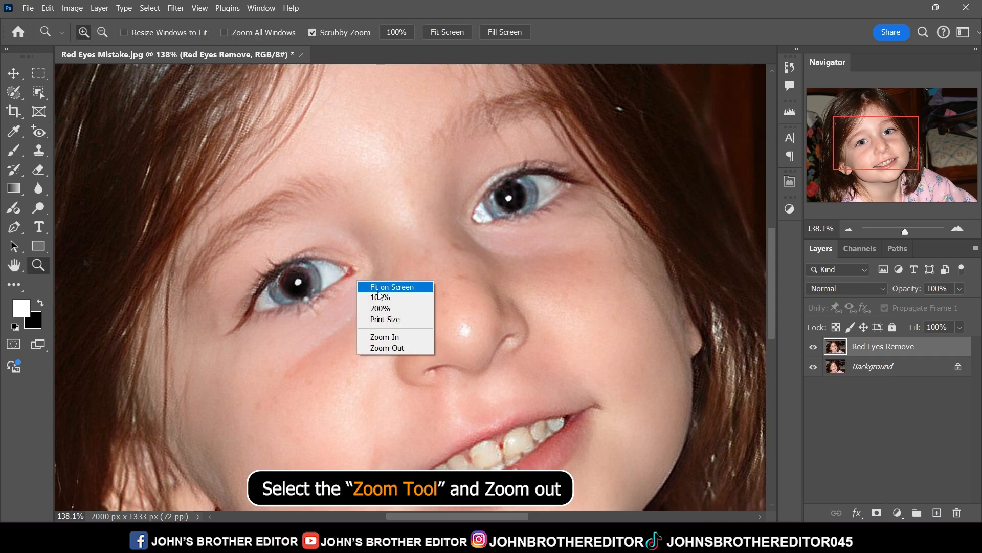
click(381, 287)
key(v)
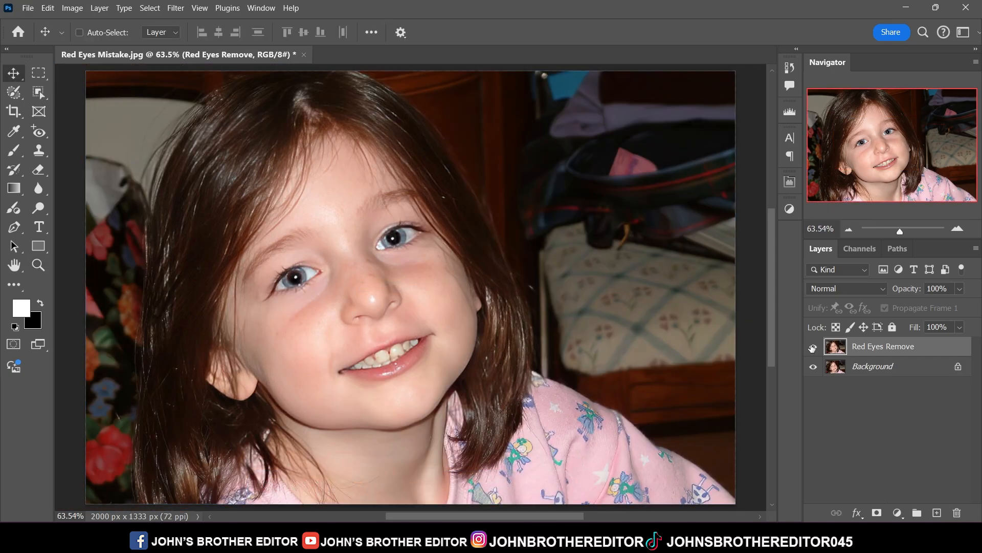
click(812, 347)
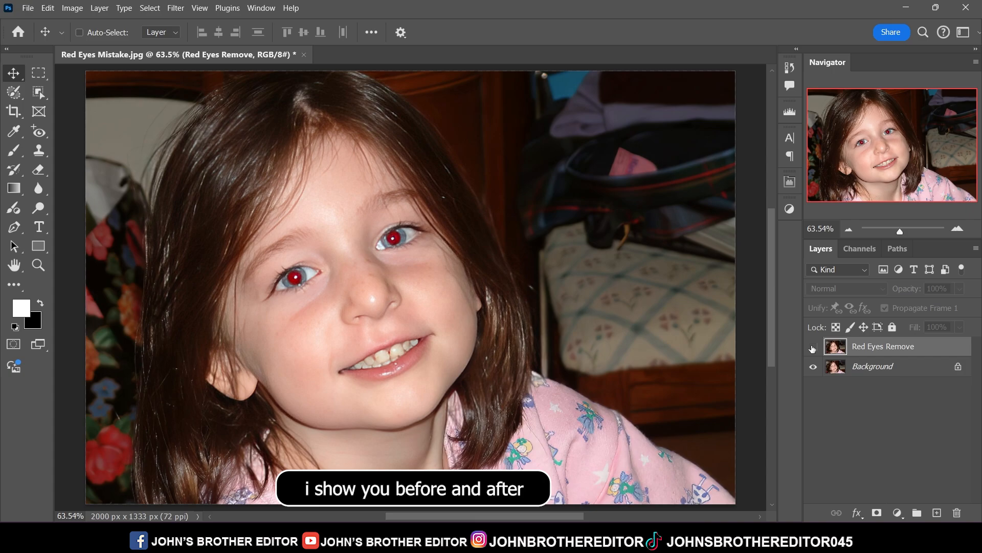
click(812, 347)
click(812, 347)
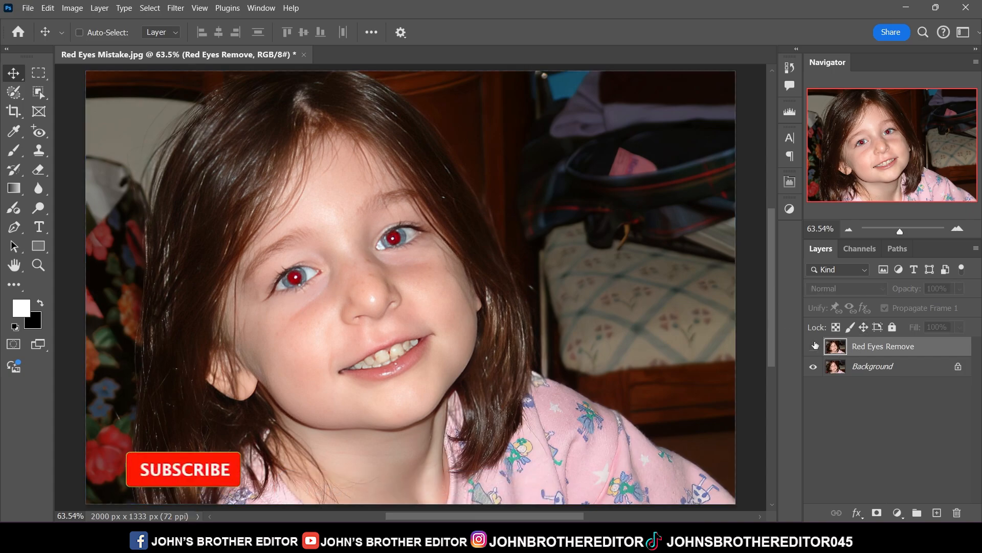
click(813, 348)
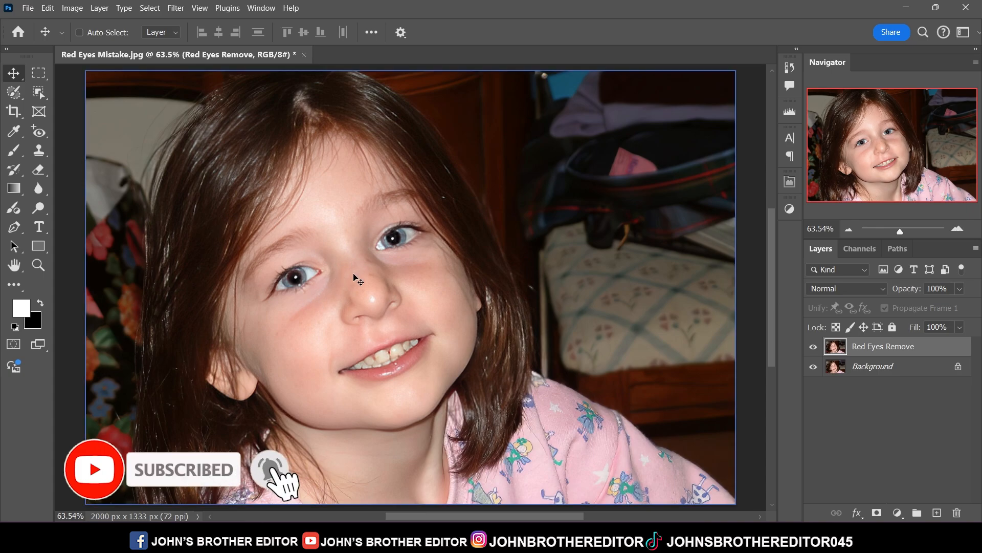
key(z)
click(300, 280)
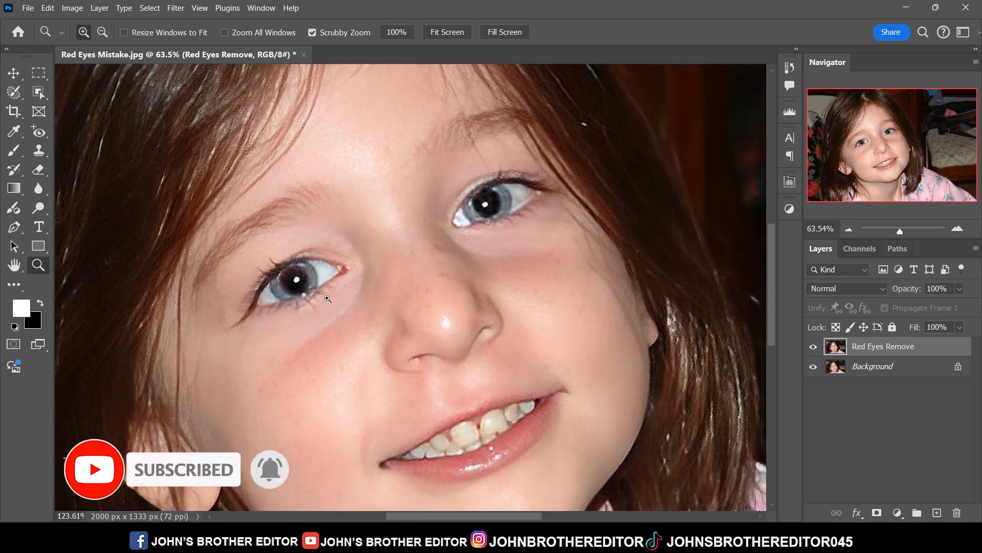
key(v)
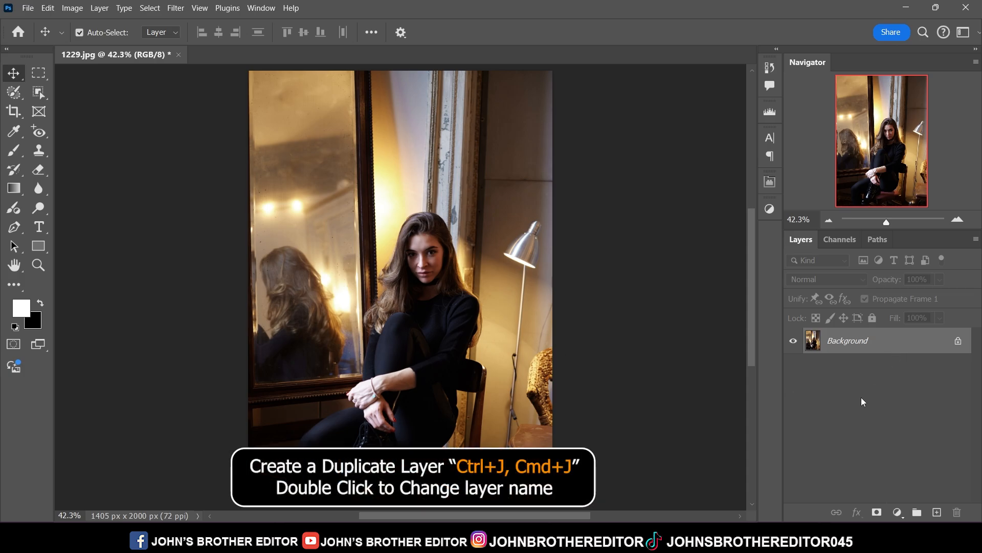
Duplicate the Background layer of 1229.jpg and rename the copy "Discover Shadows".
key(ctrl+j)
double_click(842, 341)
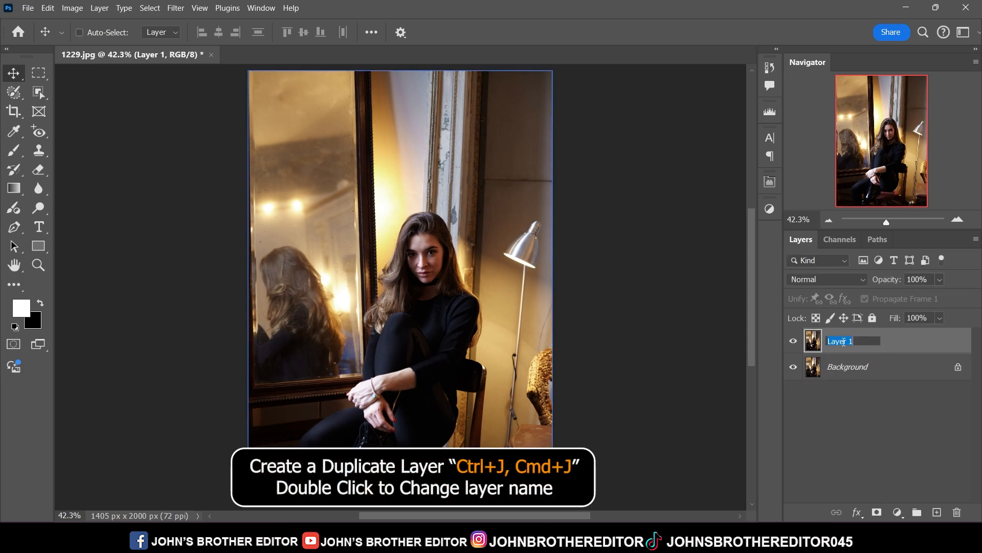
text(Di)
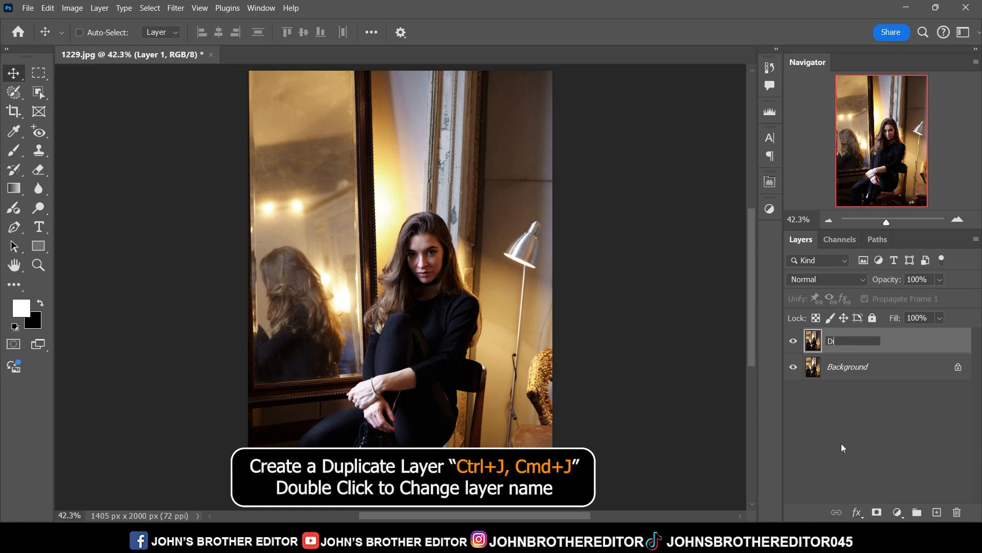
text(sco)
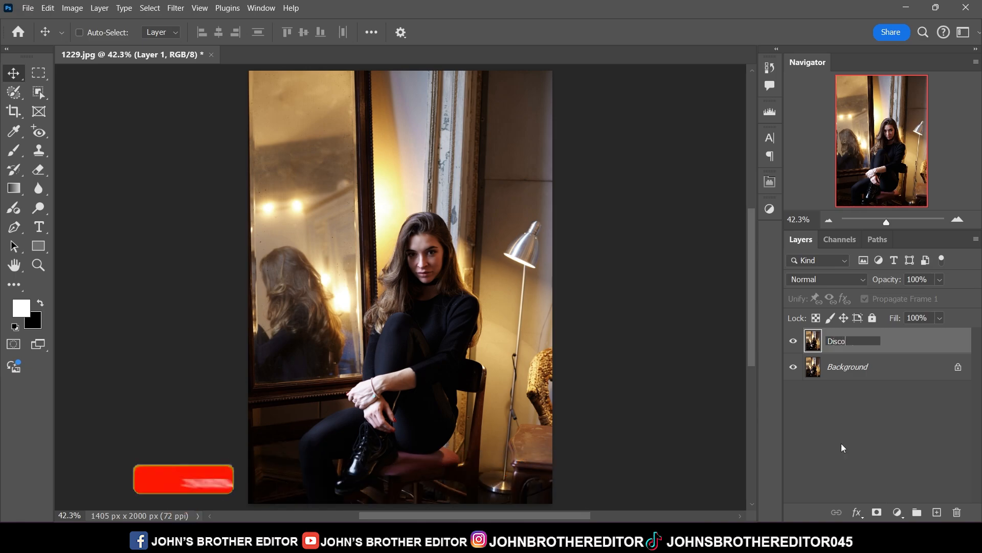
text(ver Shado)
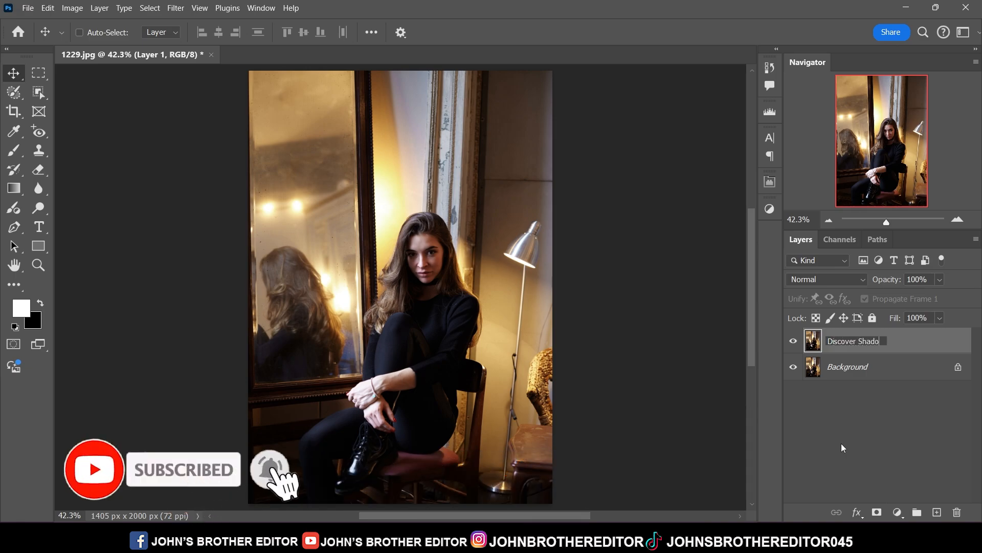
text(ws)
key(Return)
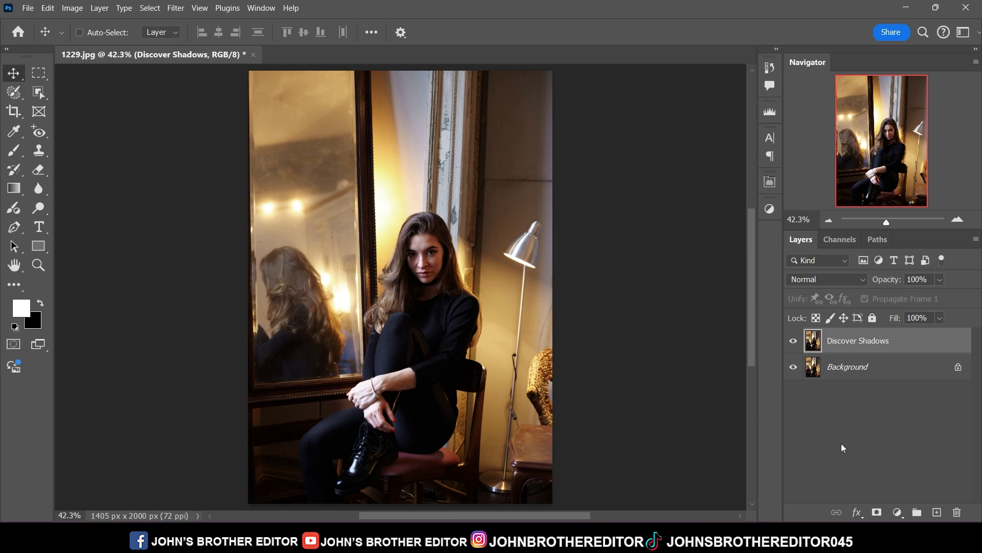
Convert the Discover Shadows layer into a smart object for smart filters.
click(178, 9)
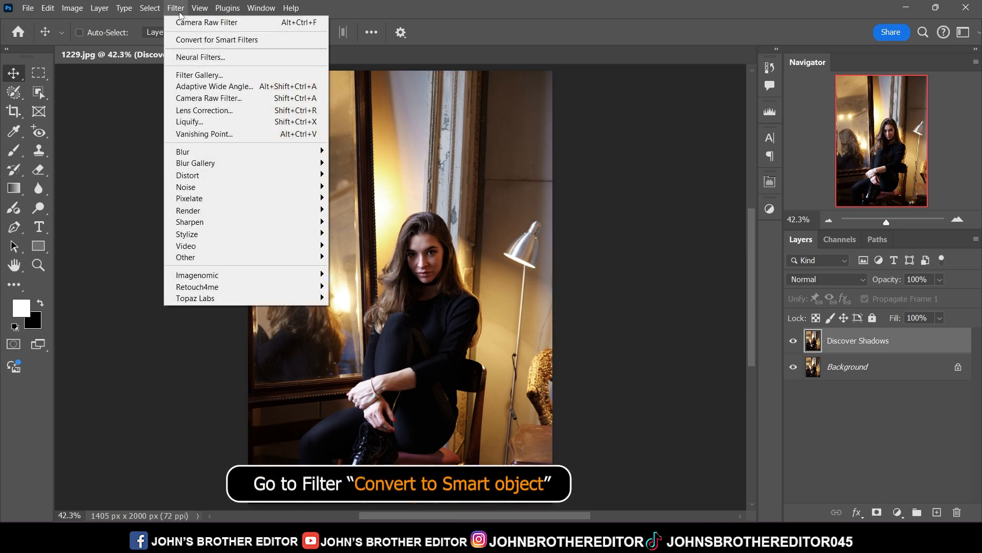
click(223, 42)
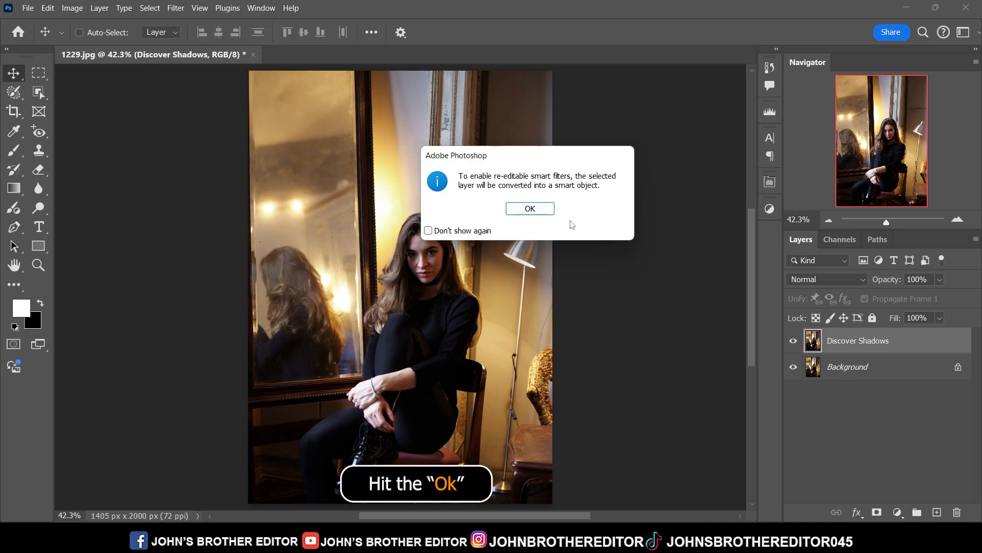
click(531, 208)
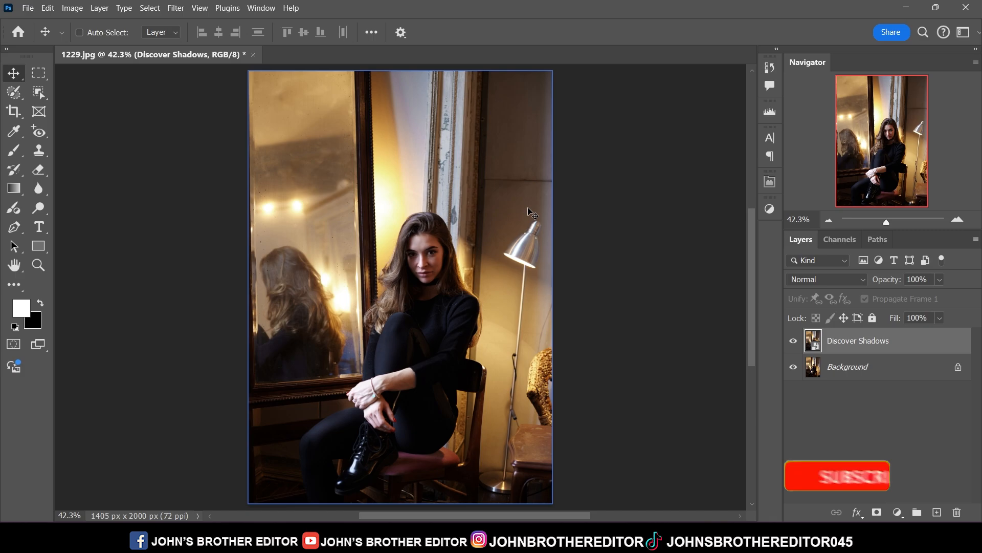
Open the Camera Raw Filter on the Discover Shadows layer and set Shadows to +64, Exposure to +0.60 and Highlights to -26.
click(174, 8)
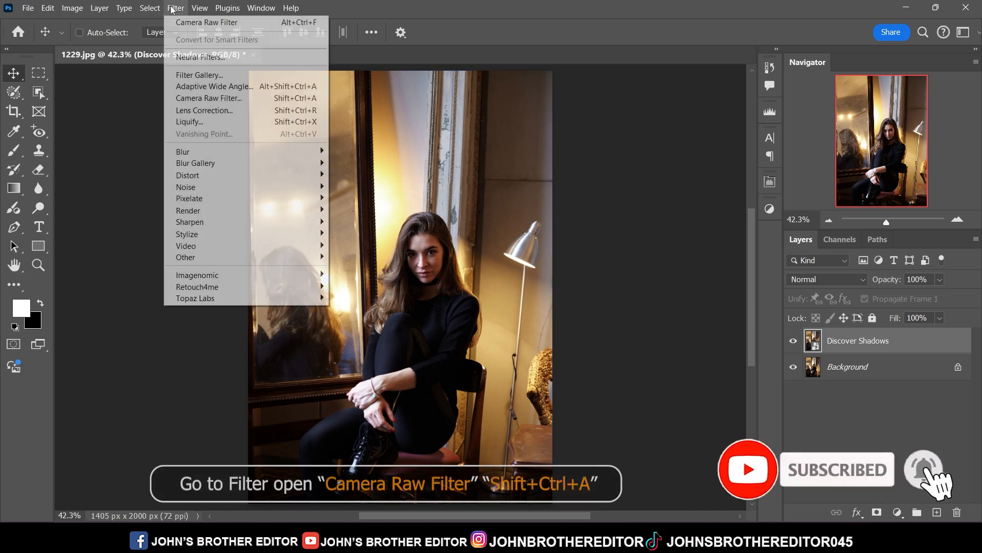
click(254, 101)
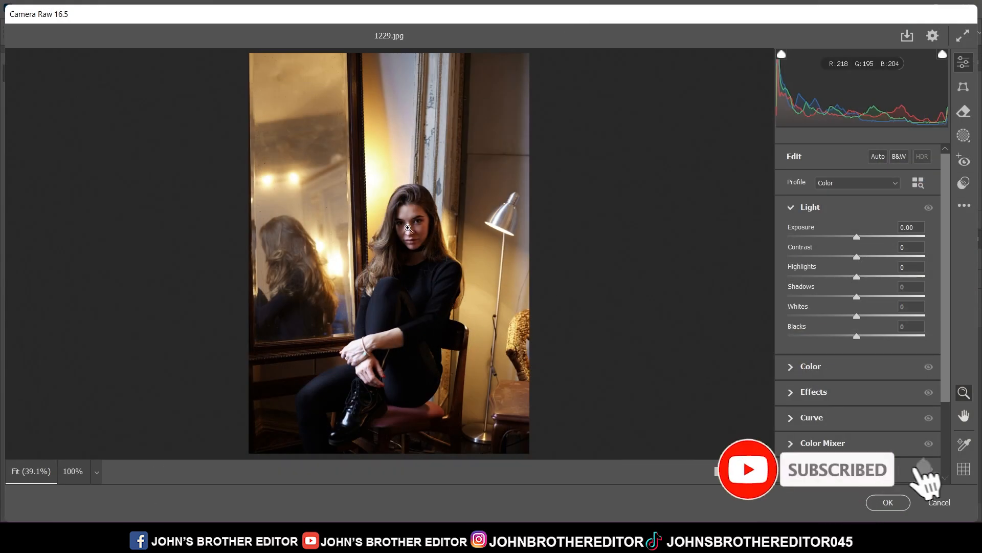
drag(413, 248, 440, 264)
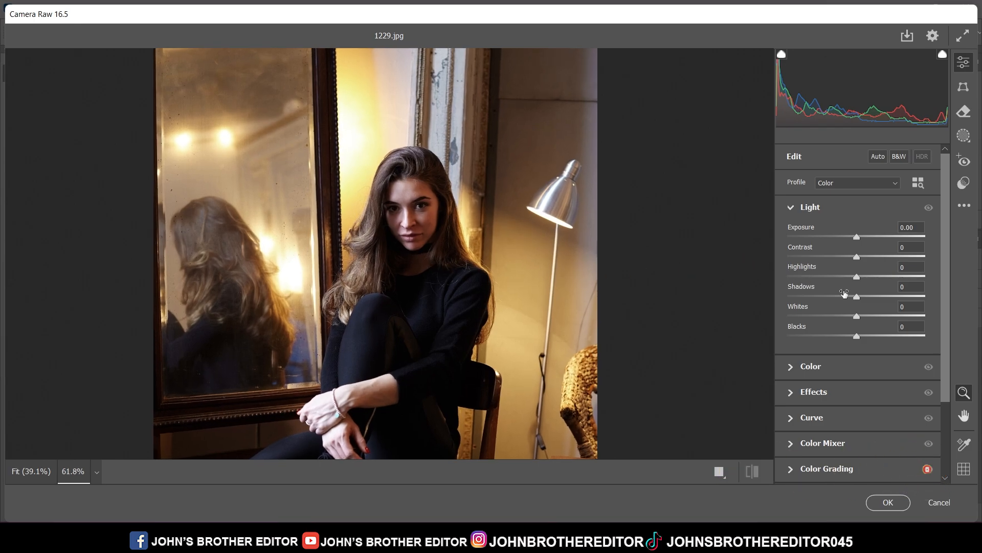
click(787, 207)
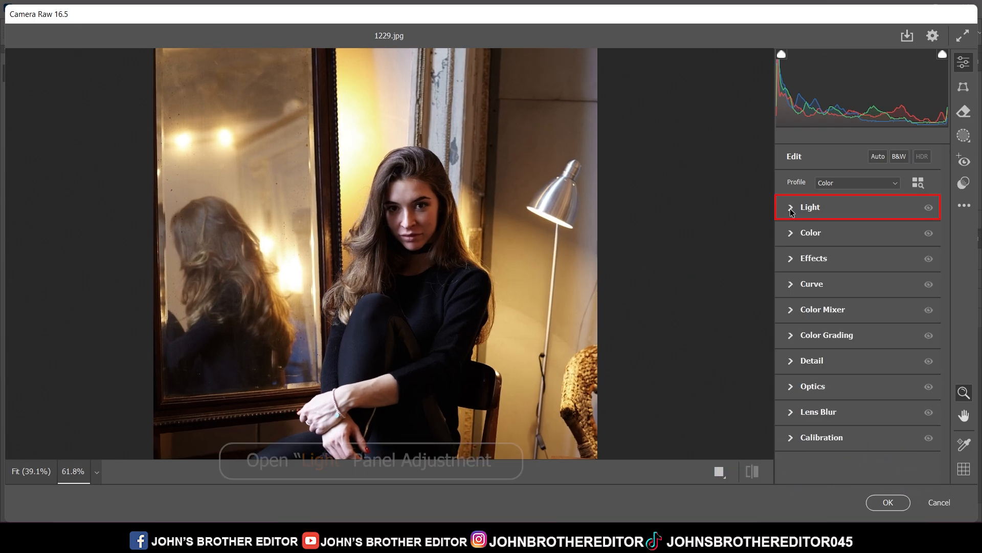
click(791, 209)
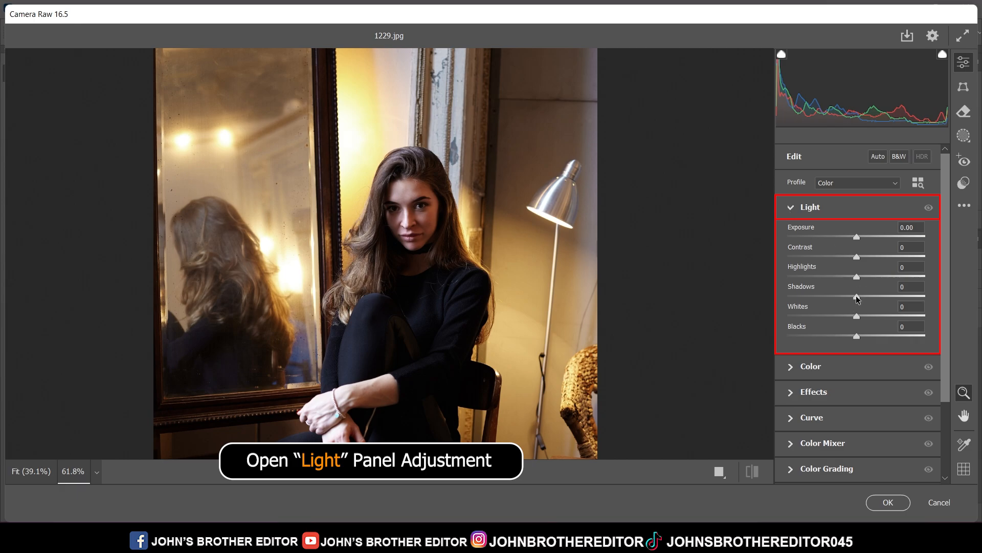
drag(864, 299, 901, 298)
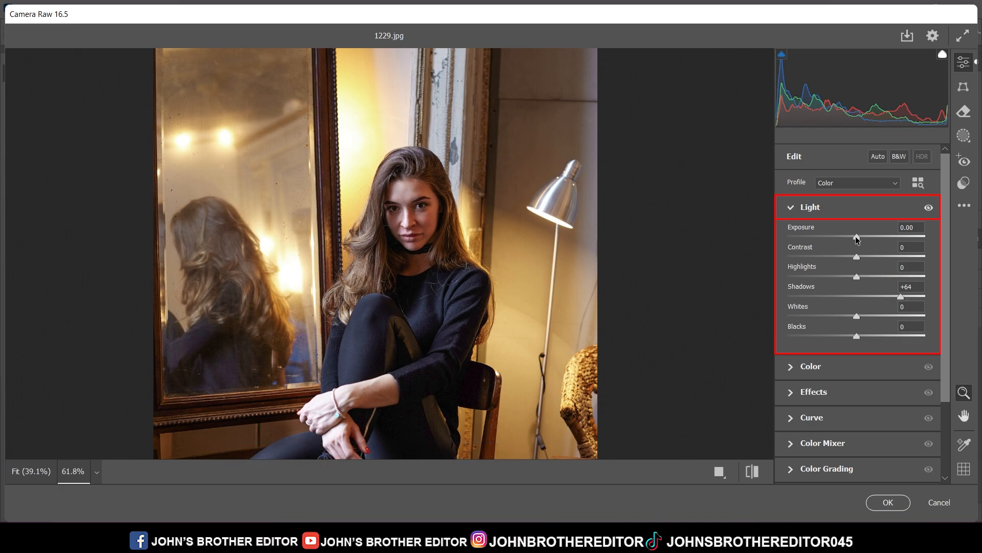
drag(857, 239, 865, 243)
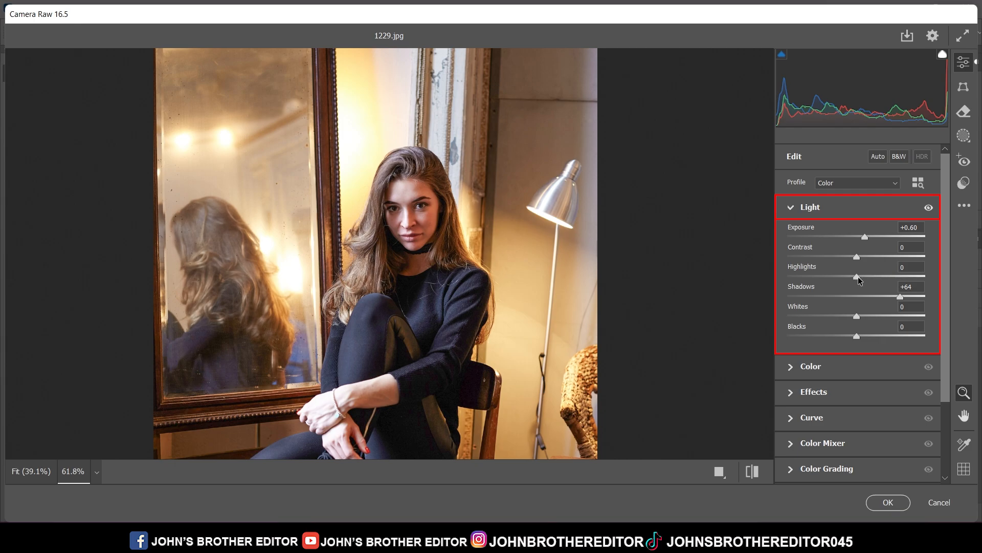
drag(858, 276, 840, 278)
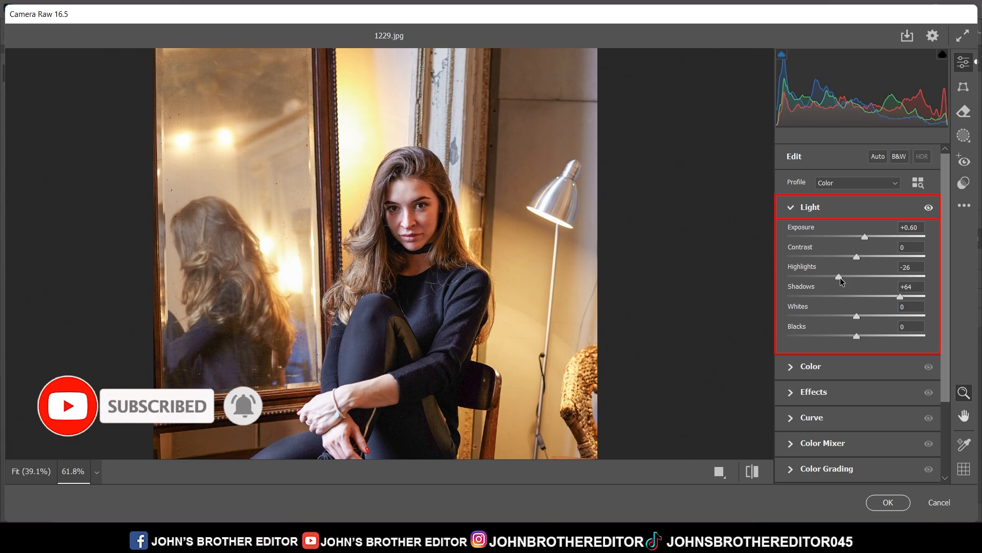
Compare the photo with the default settings and apply the Camera Raw Filter adjustments.
click(752, 473)
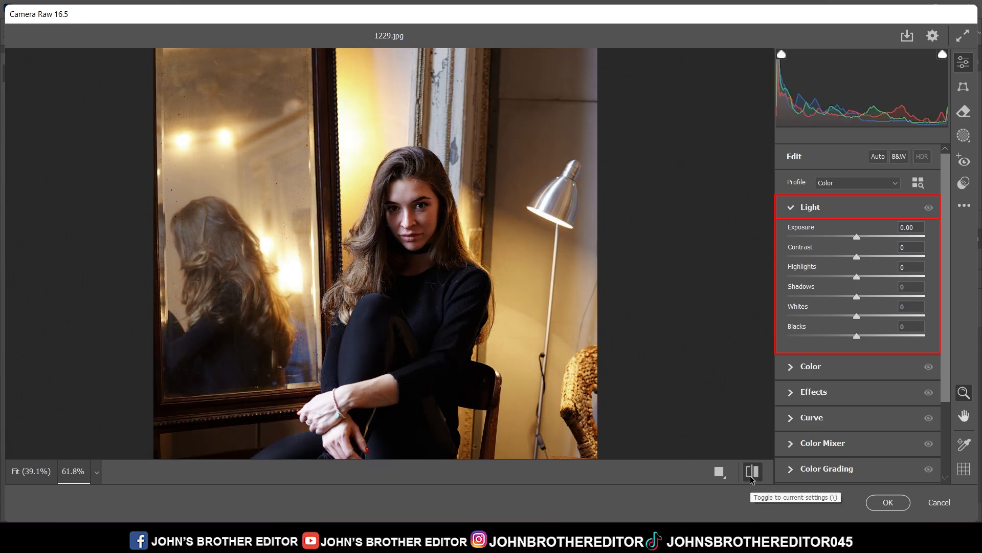
click(752, 473)
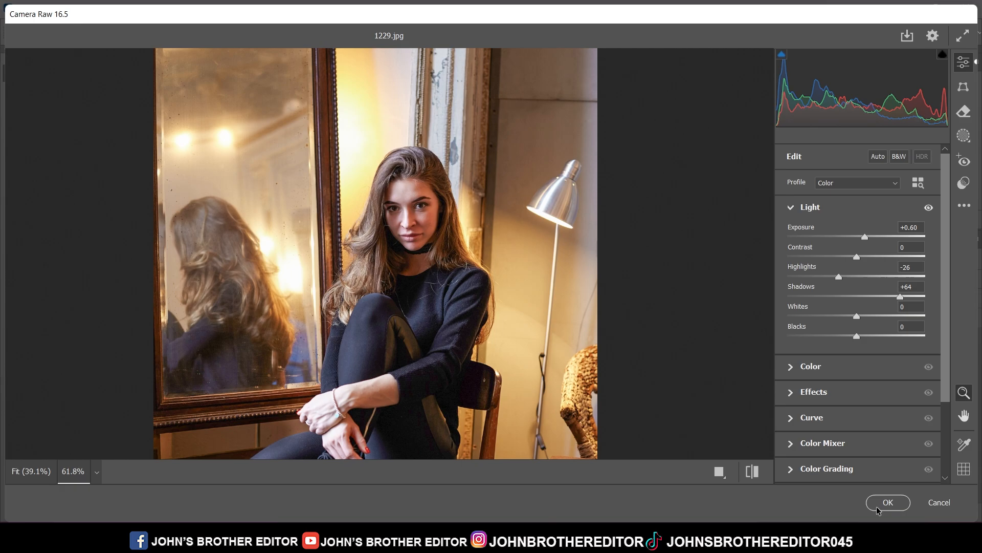
click(902, 504)
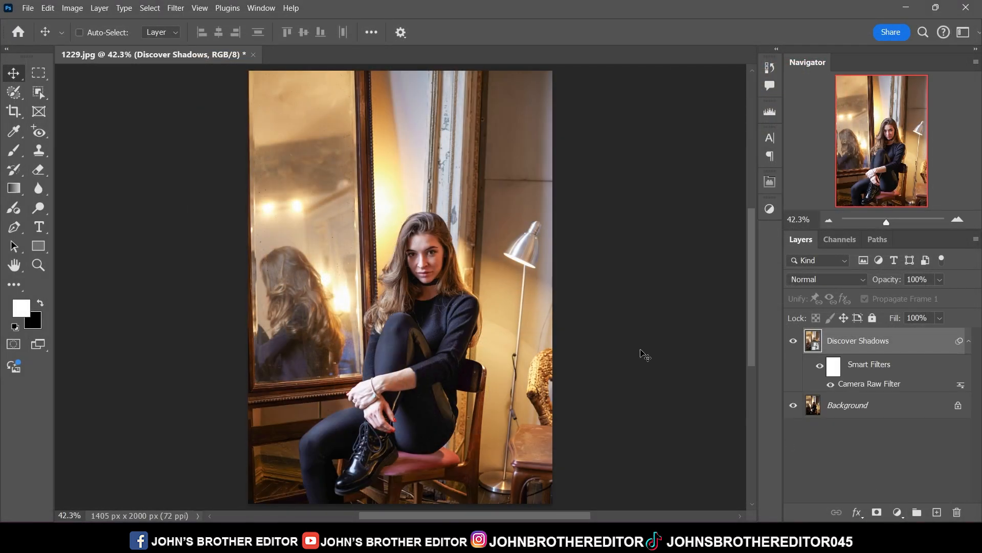
Set the Discover Shadows layer's opacity to 80% and compare the photo with and without the layer, both overall and up close.
click(941, 280)
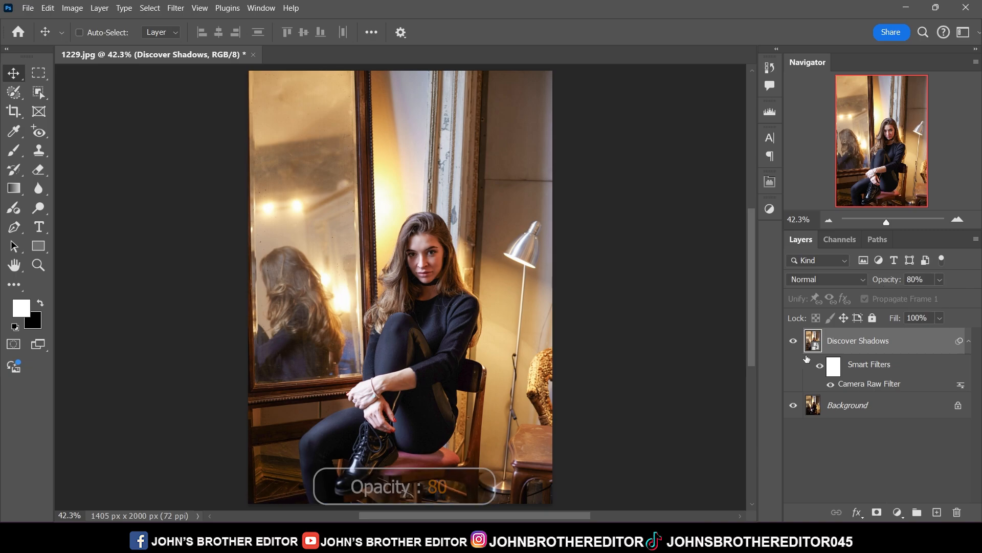
click(794, 341)
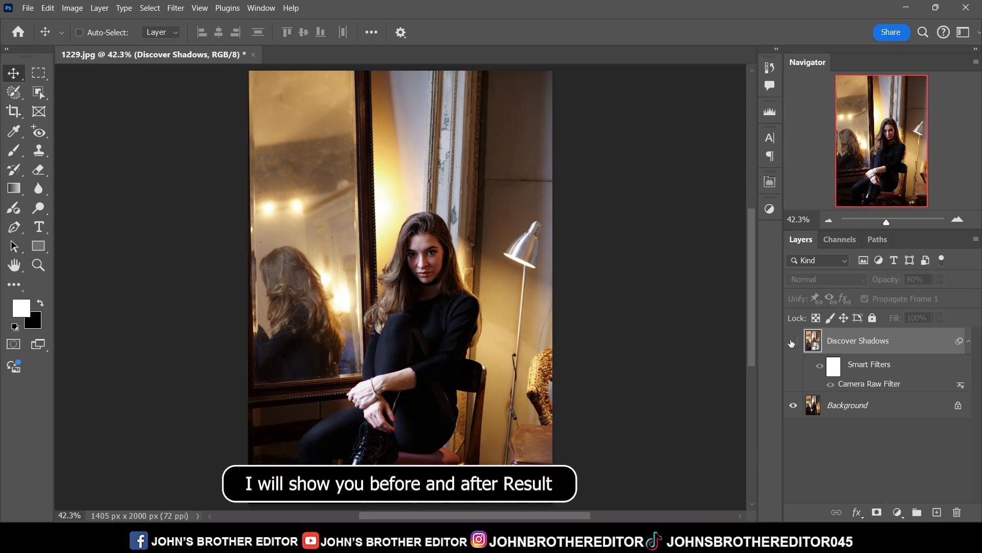
click(794, 341)
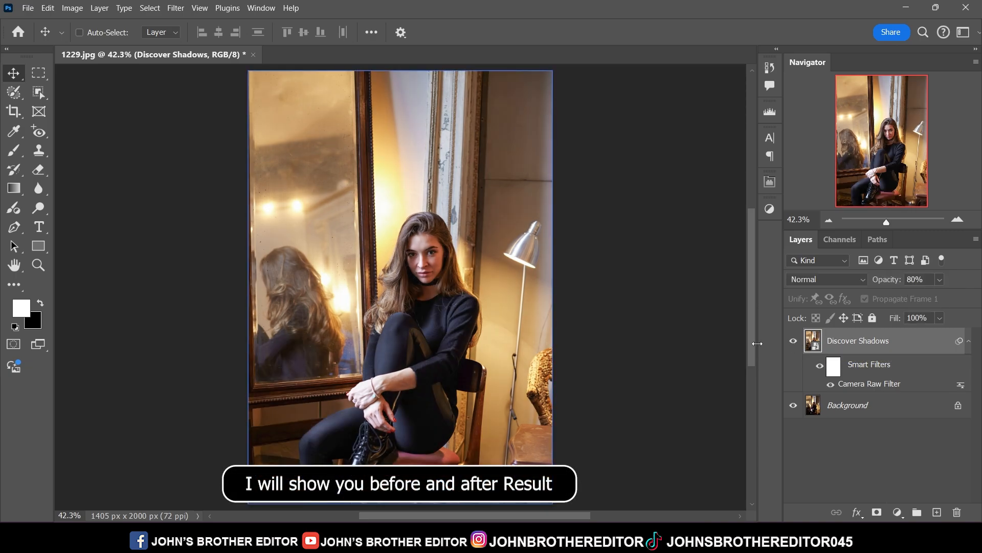
key(z)
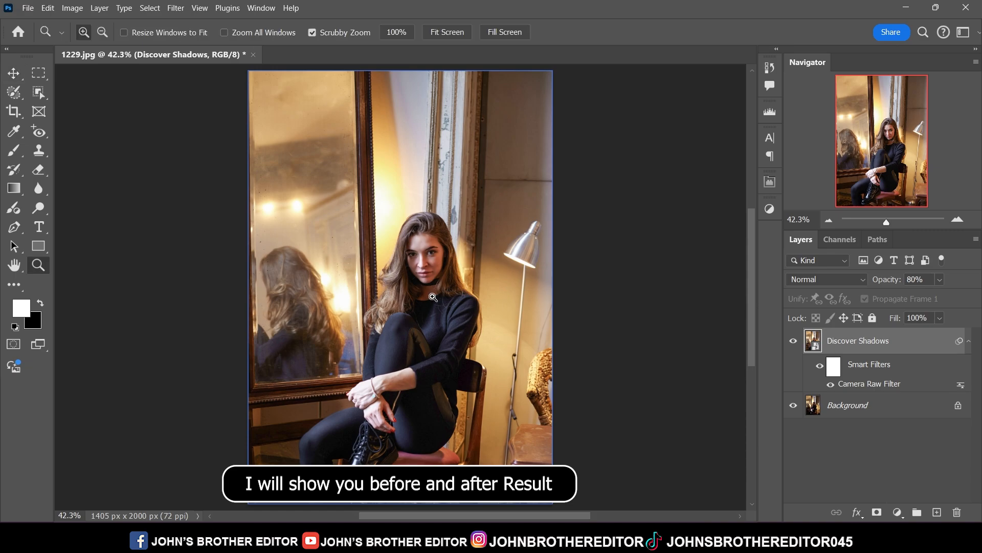
drag(435, 309, 463, 314)
key(v)
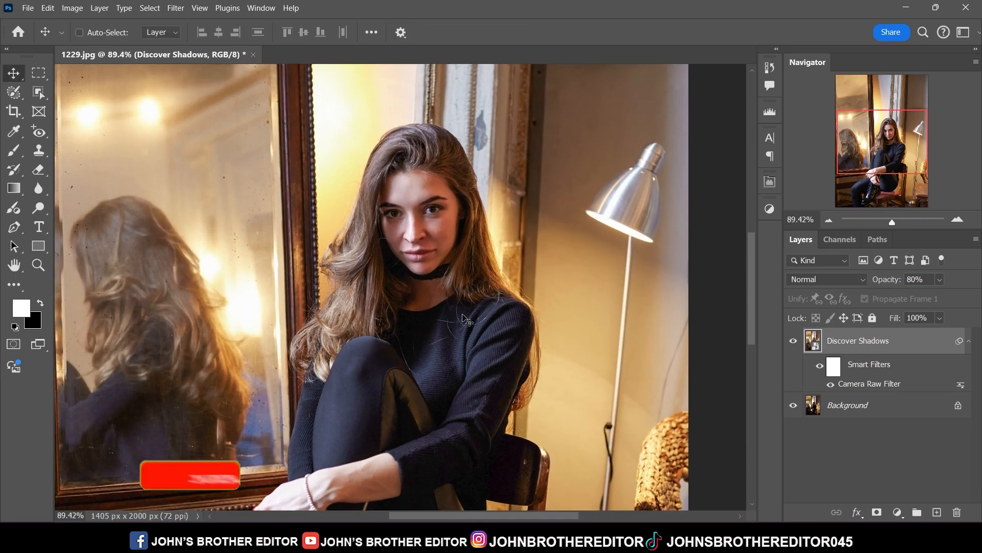
click(793, 341)
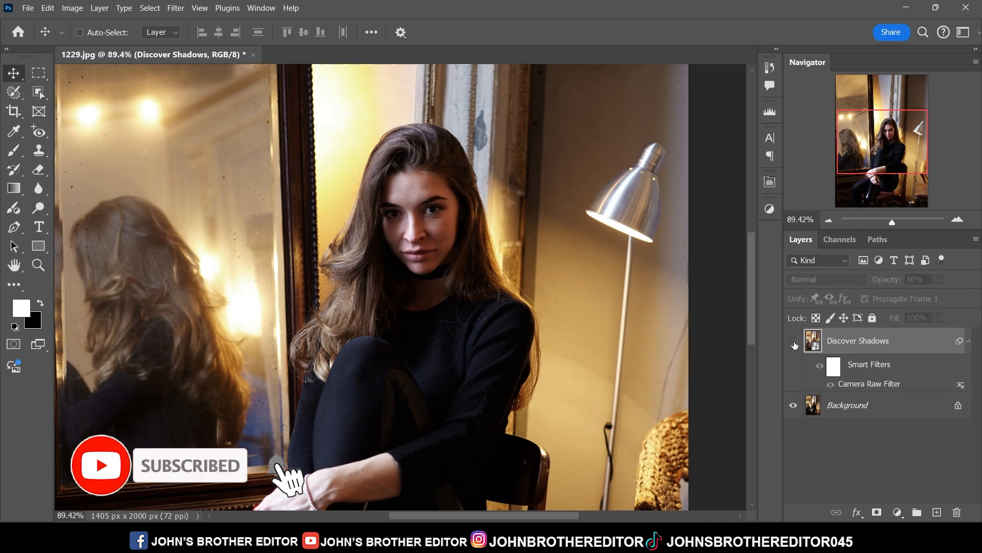
click(794, 342)
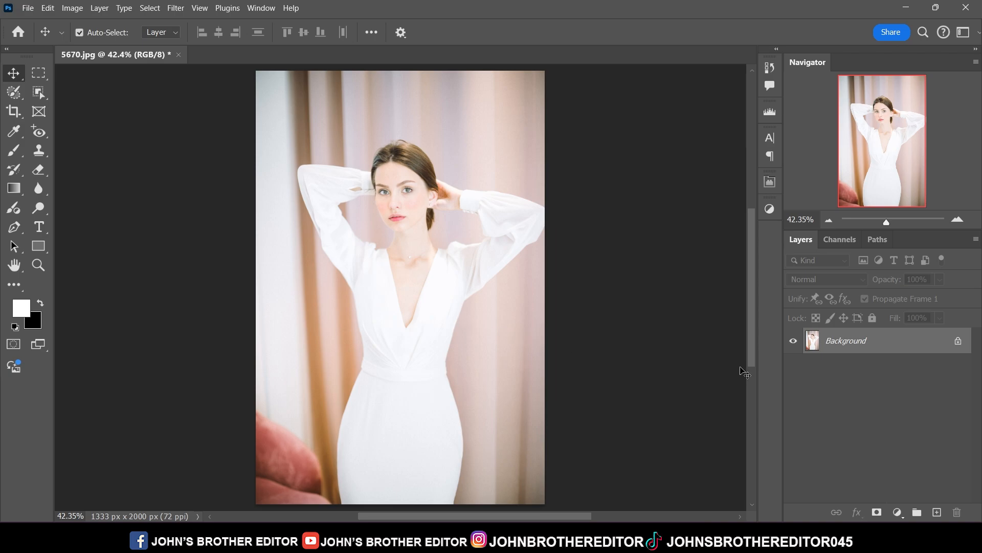
Duplicate the Background layer of 5670.jpg and rename the copy "Discover White Exposure".
key(ctrl+j)
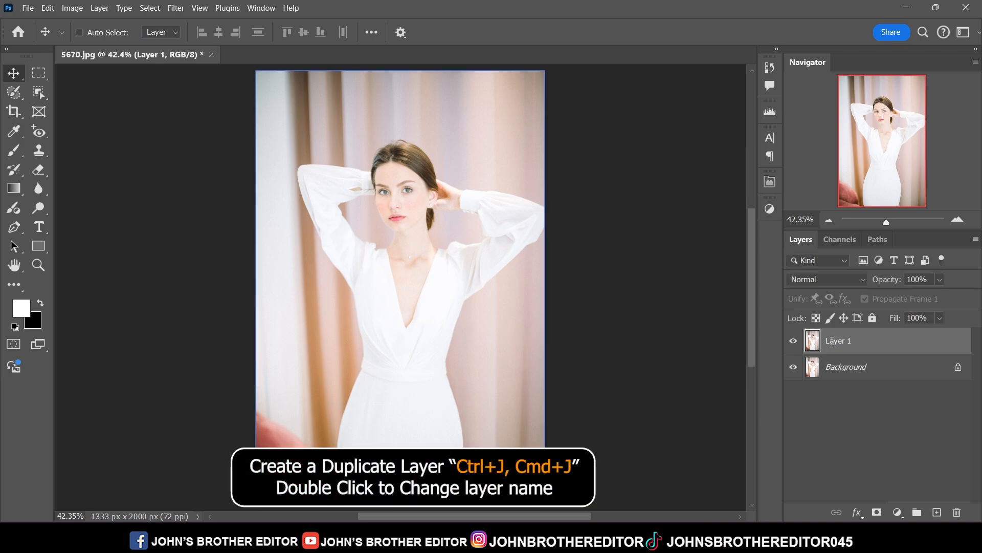
double_click(833, 341)
text(Dis)
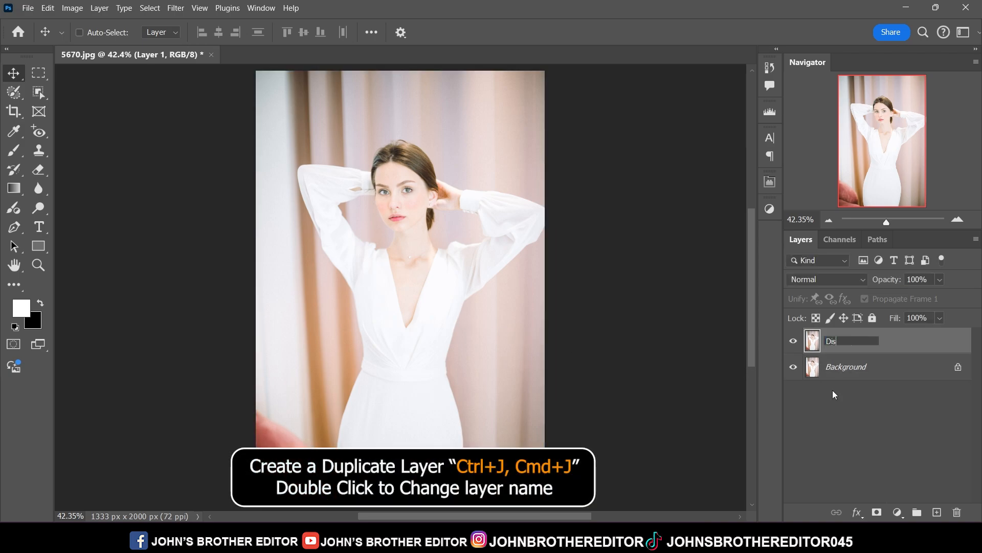
text(cover)
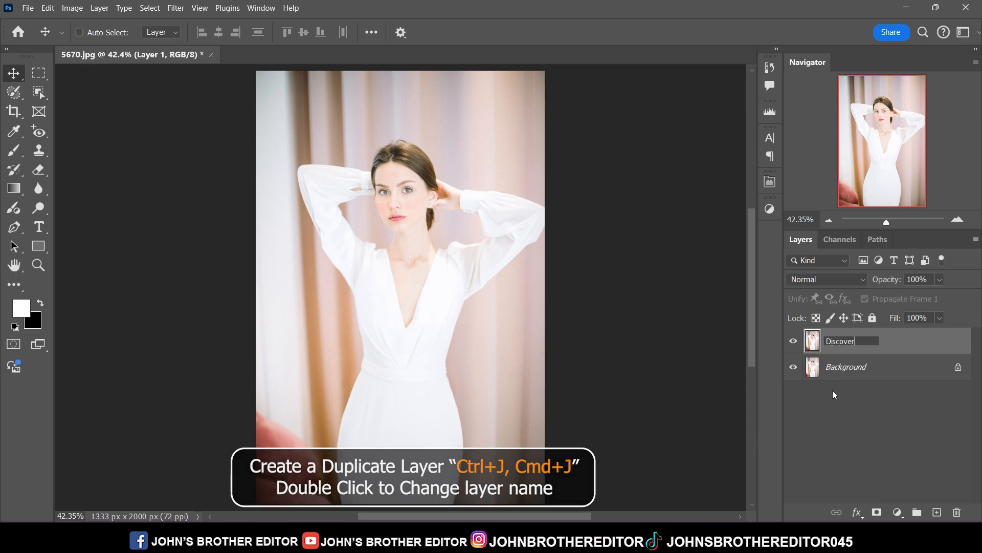
text( White )
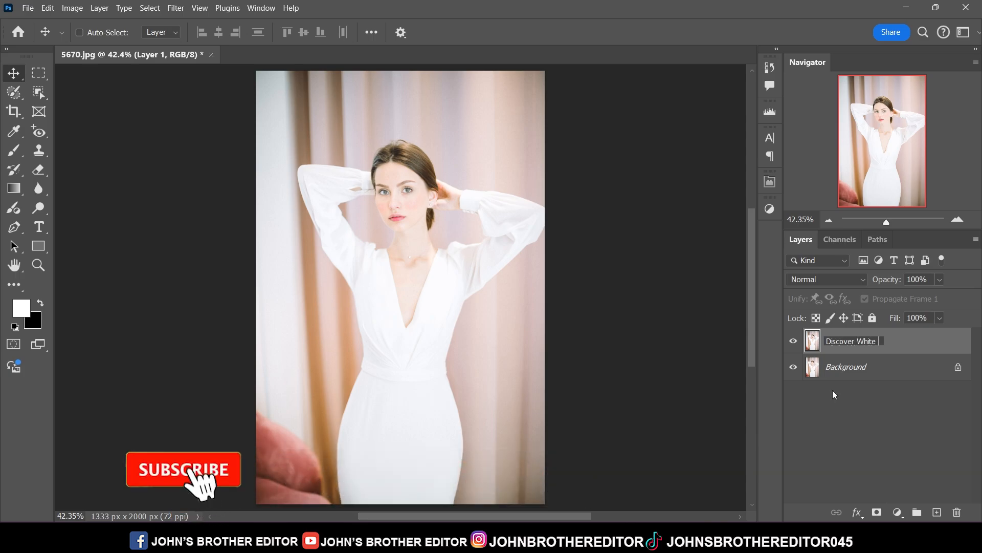
text(Exposure)
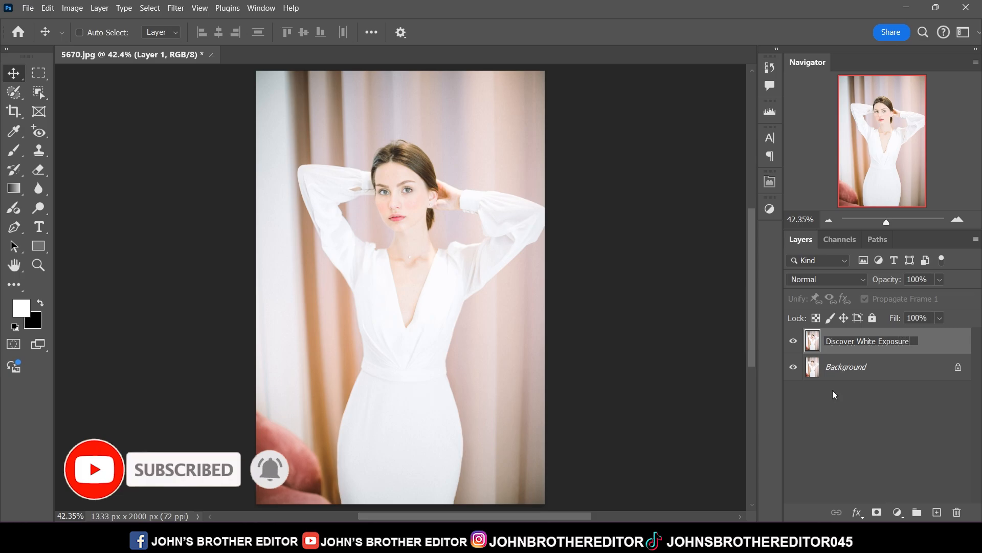
key(Return)
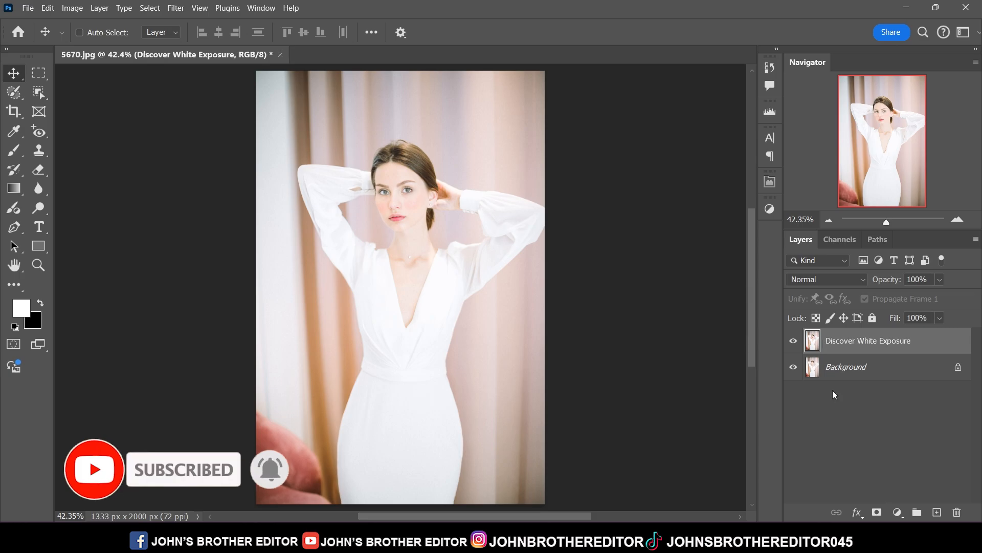
Convert the Discover White Exposure layer into a smart object for smart filters.
click(175, 9)
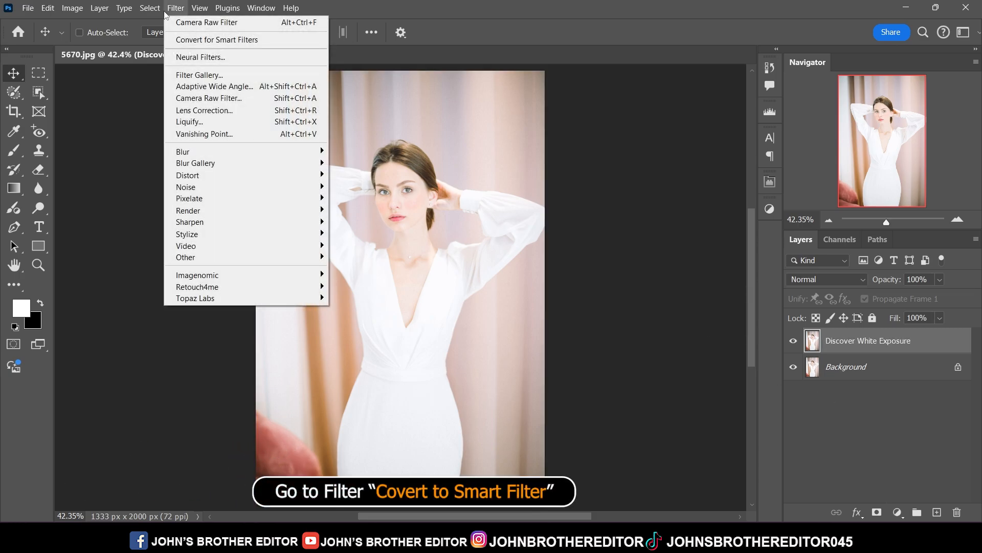
click(254, 41)
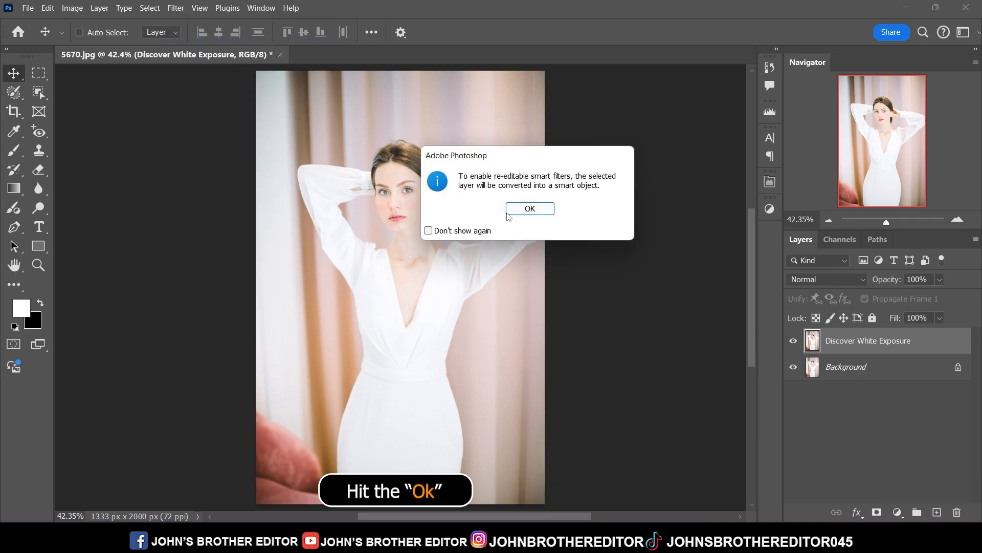
click(530, 209)
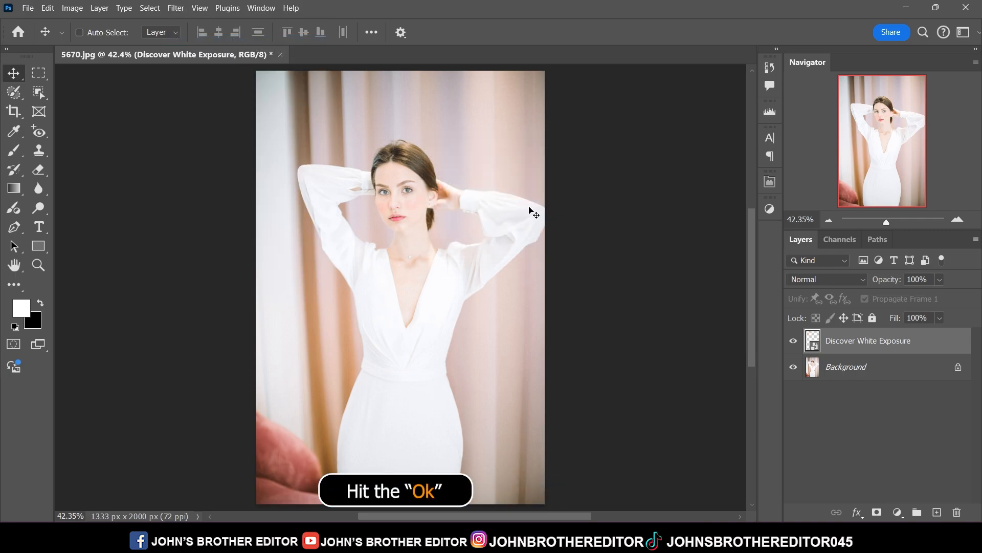
Start the Camera Raw Filter on the Discover White Exposure layer and set Exposure to -0.85, Highlights to -41 and Contrast to +32.
click(176, 8)
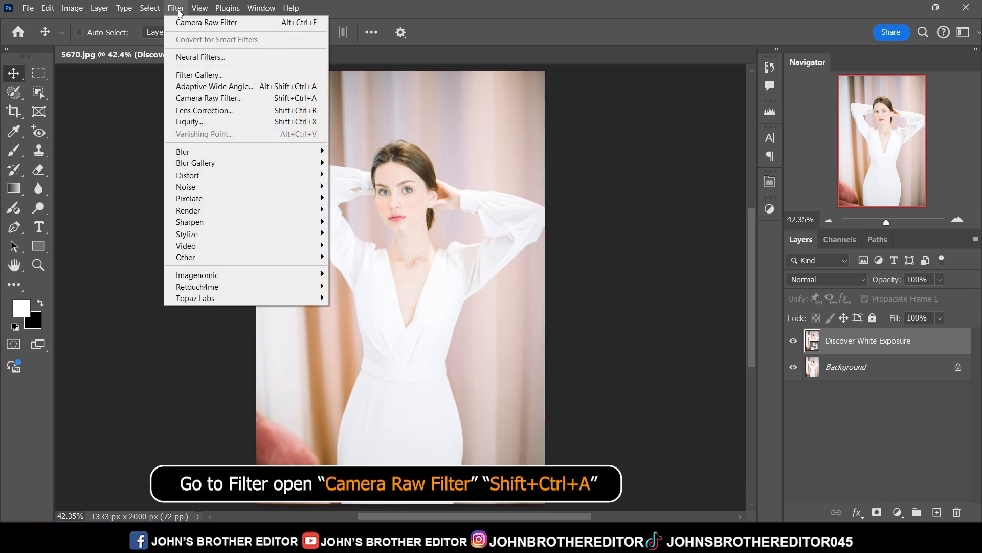
click(252, 101)
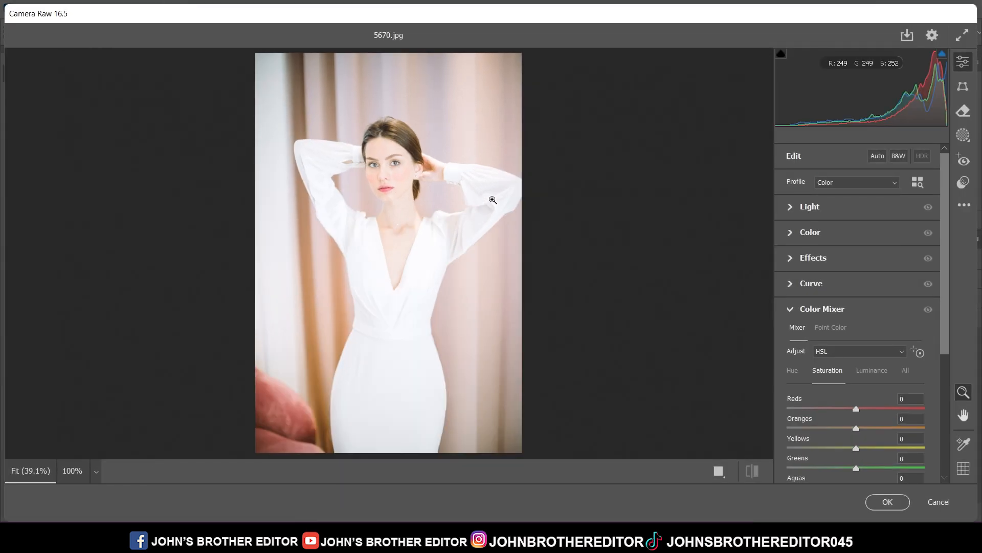
click(797, 311)
click(789, 209)
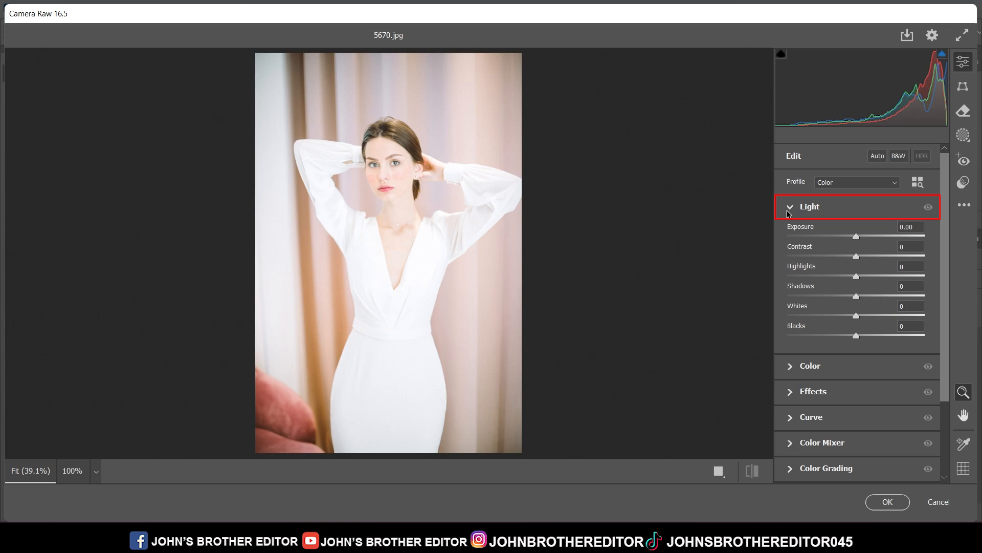
drag(379, 177, 427, 213)
click(790, 207)
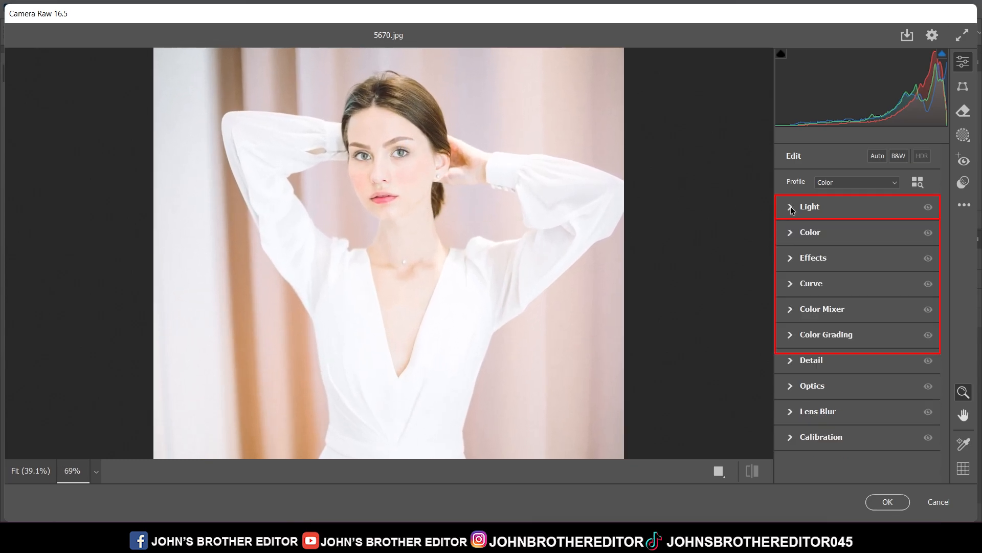
click(791, 206)
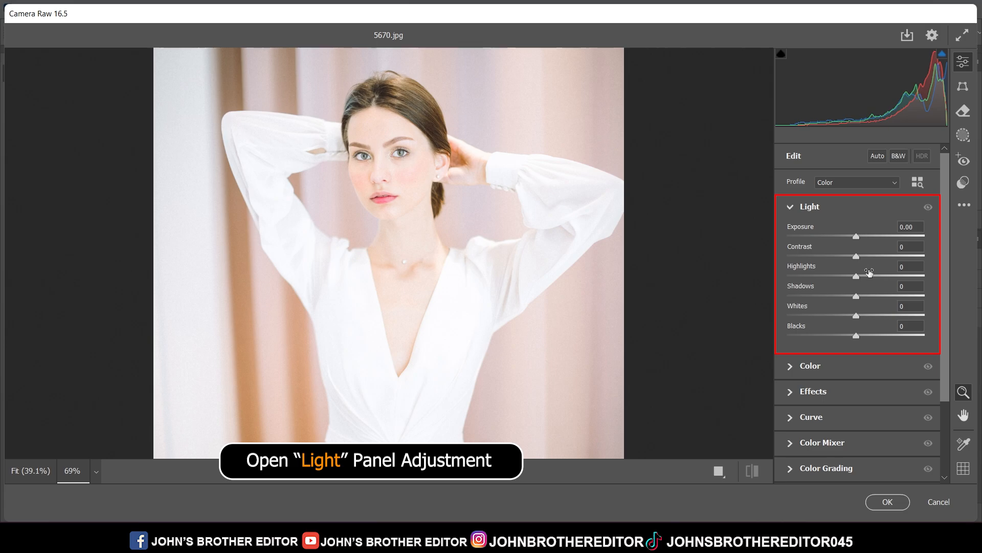
key(shift)
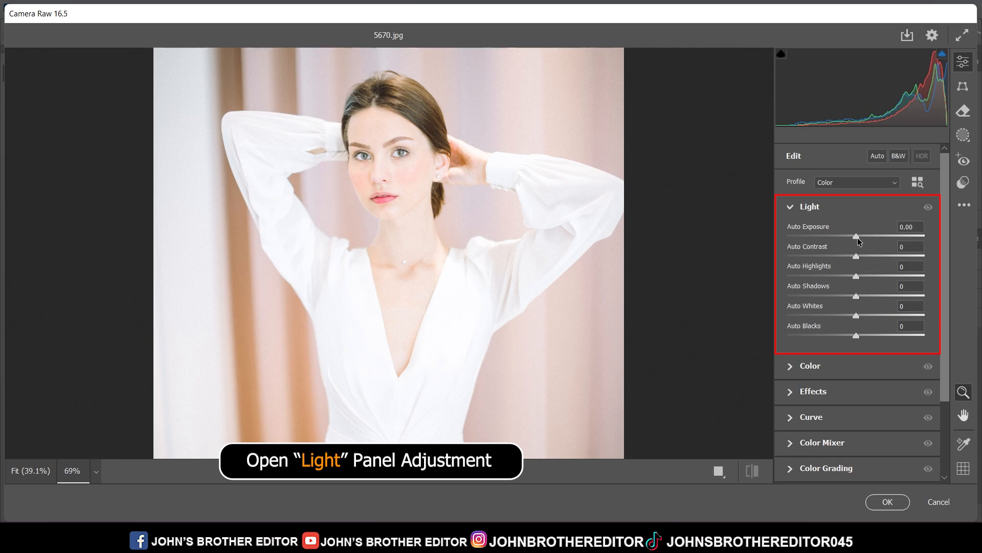
drag(853, 236, 843, 235)
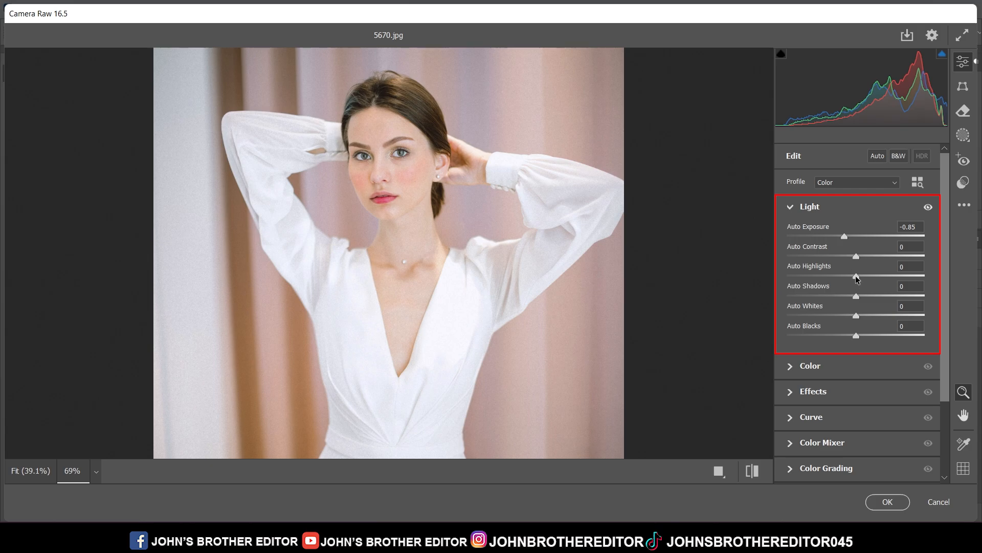
drag(857, 278, 828, 275)
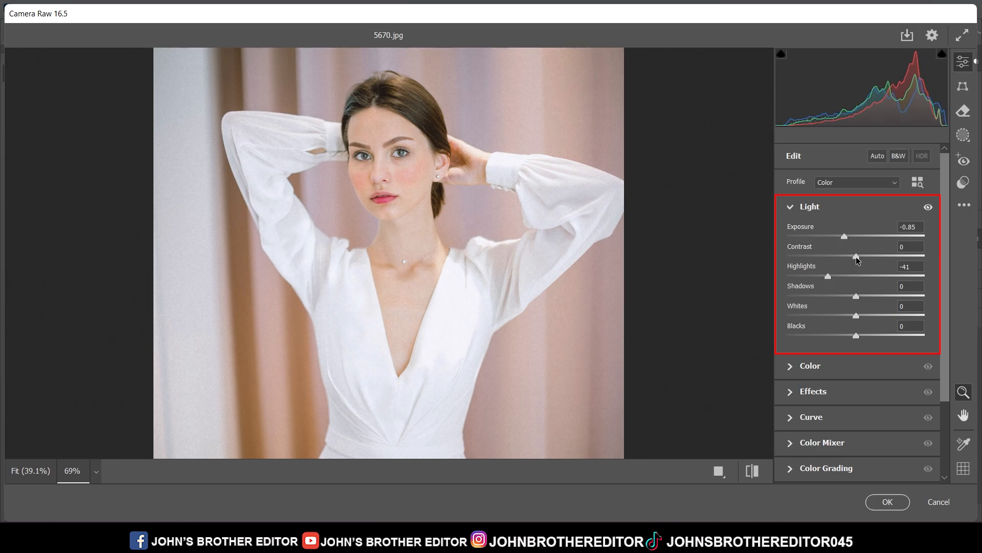
drag(859, 257, 878, 257)
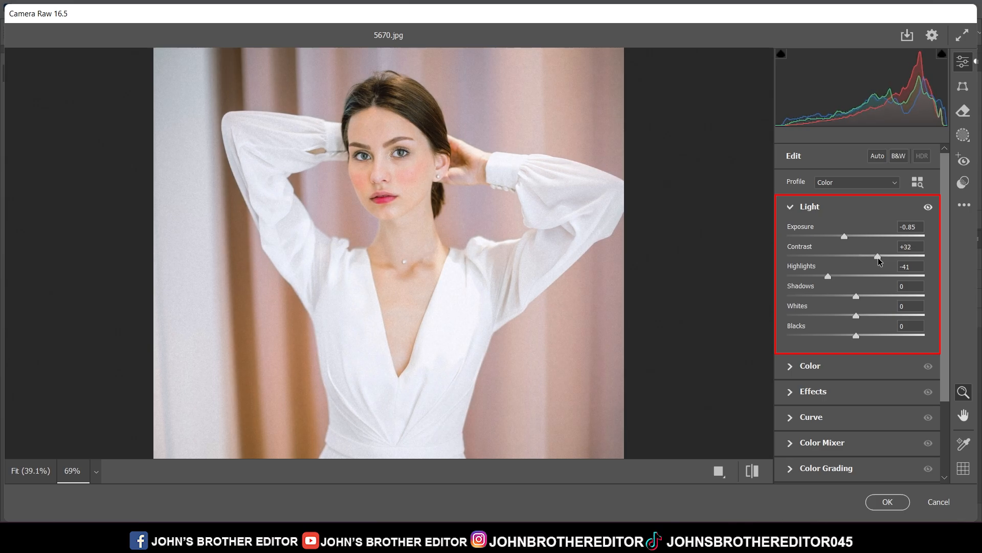
Set the photo's Shadows to -11, Whites to -20 and Blacks to -5 in the Camera Raw light adjustments.
key(shift)
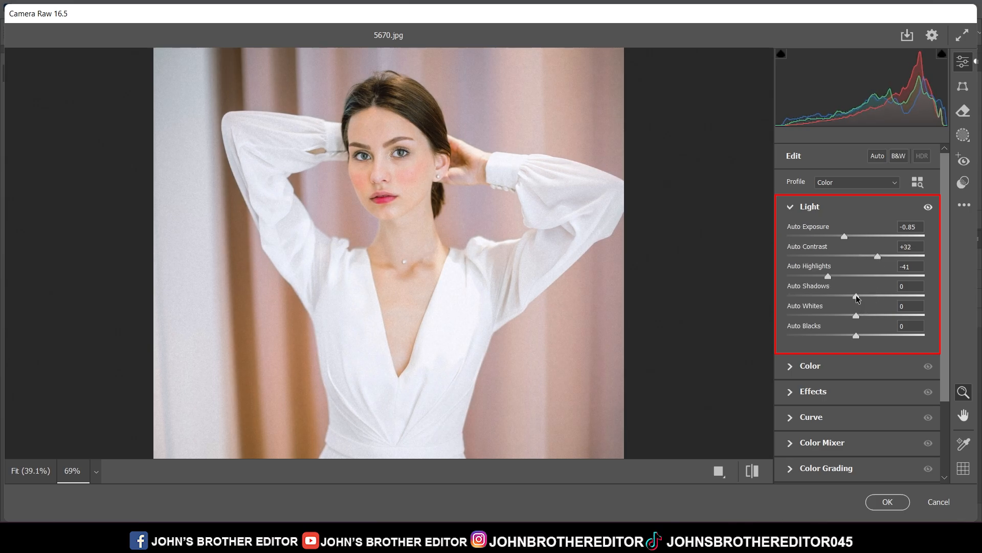
drag(857, 299, 853, 336)
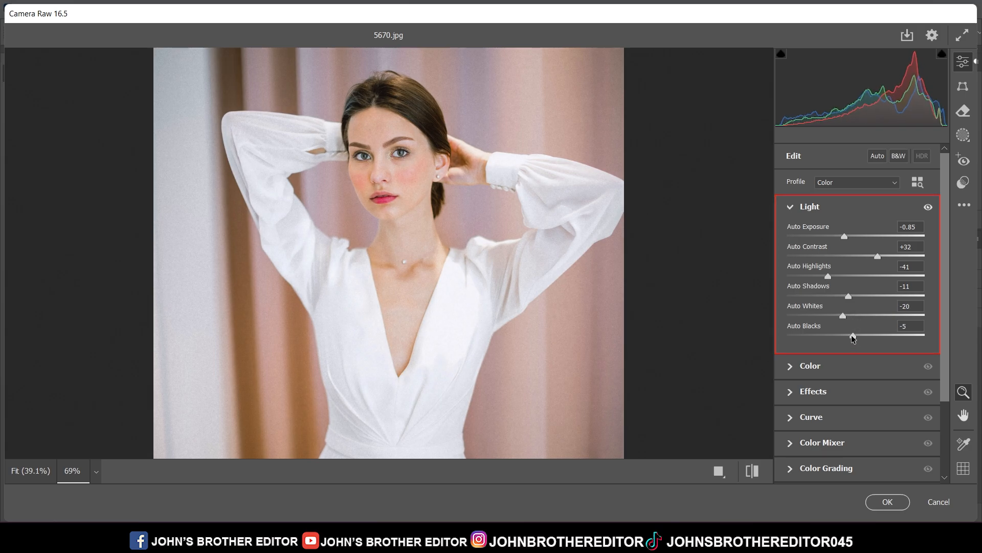
click(790, 208)
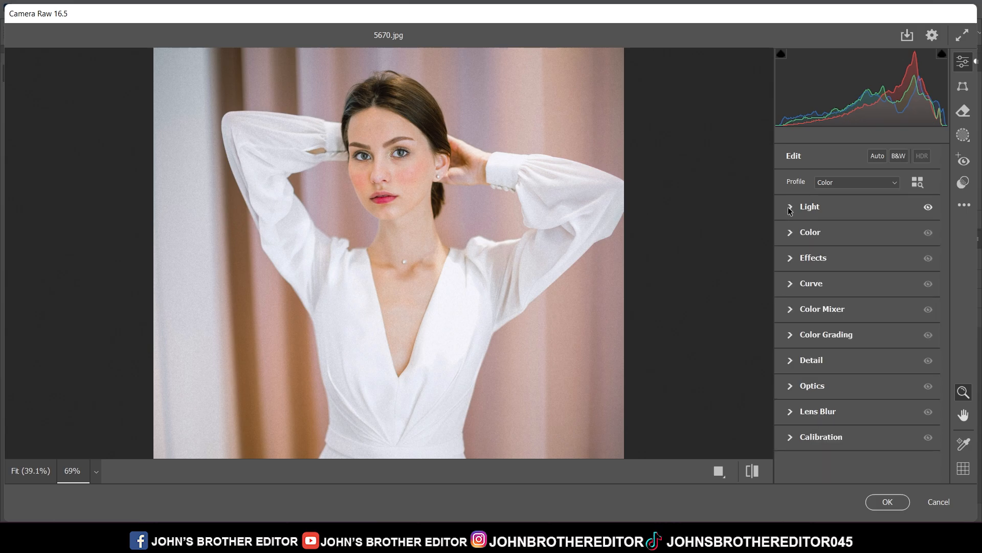
Set the Oranges saturation to +15, compare with the default settings and apply the Camera Raw Filter adjustments.
click(790, 310)
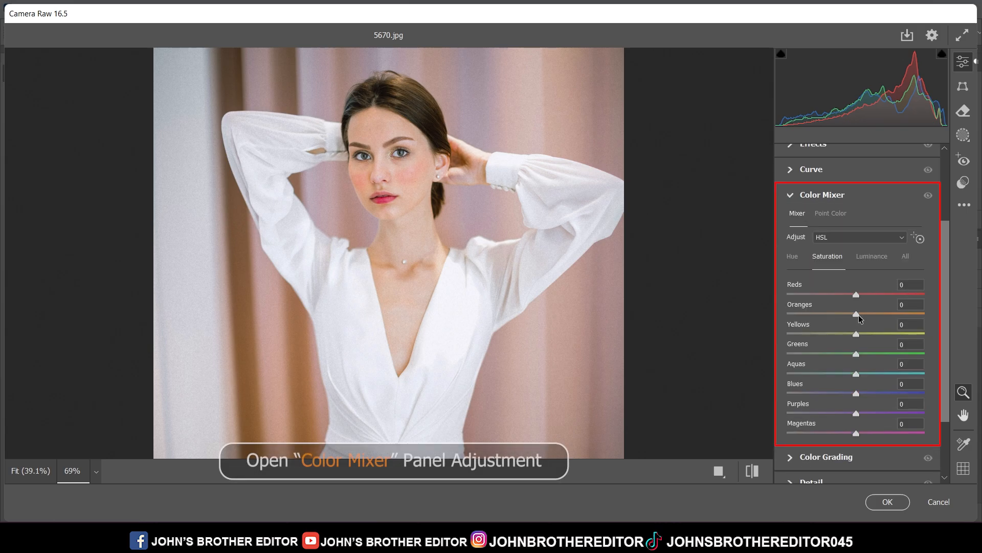
drag(859, 315, 863, 314)
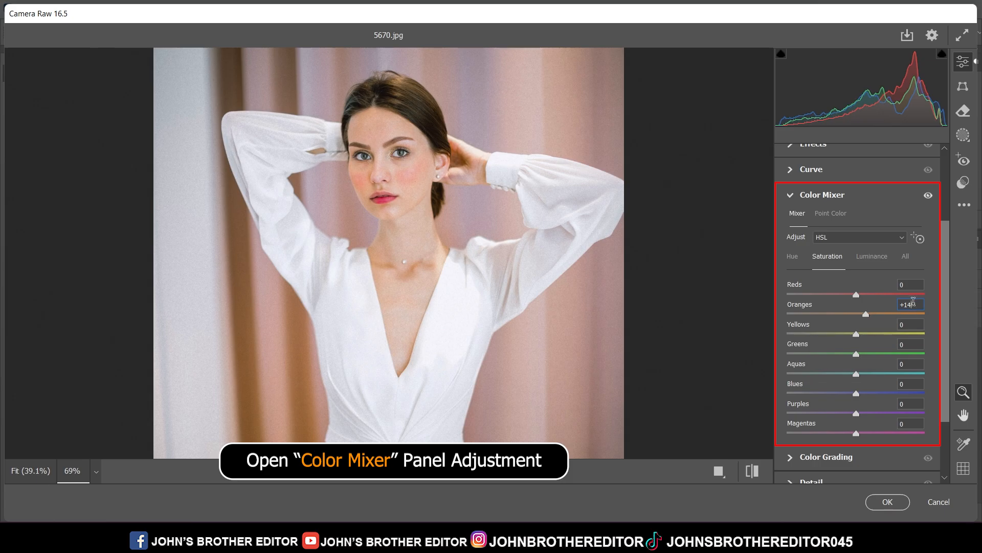
text(+15)
click(756, 471)
click(757, 475)
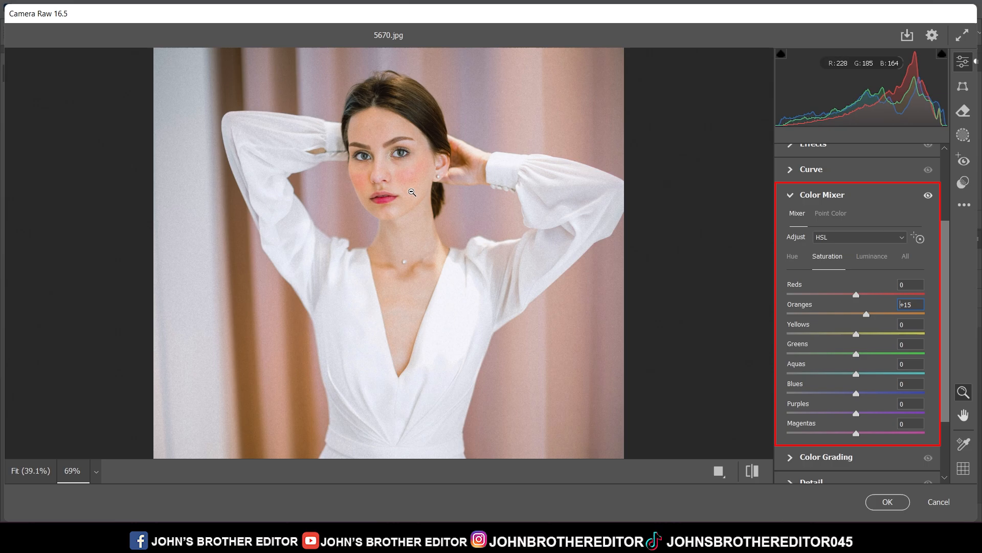
click(887, 502)
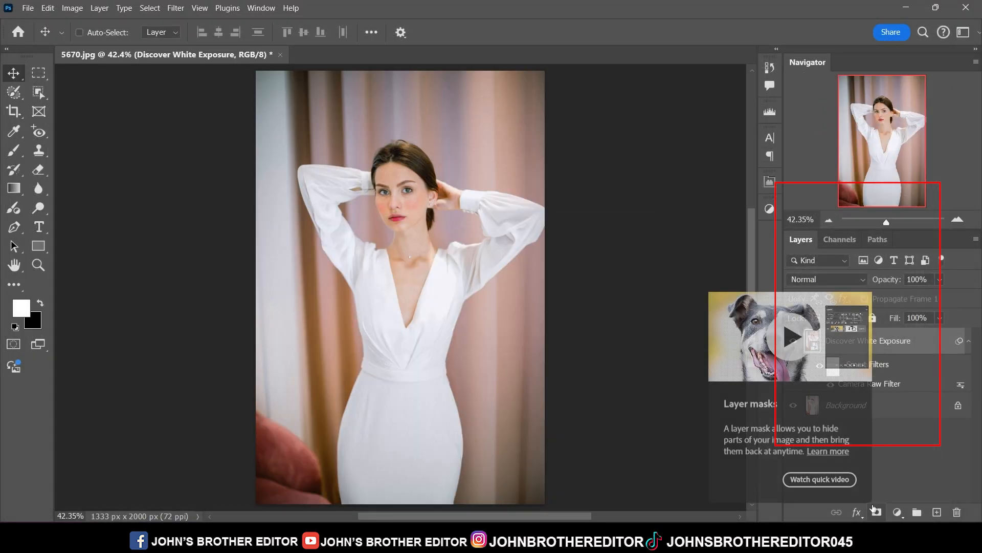
Add a Curves adjustment clipped to the Discover White Exposure layer, with the white point input at 243 and the black point input at 5.
click(898, 512)
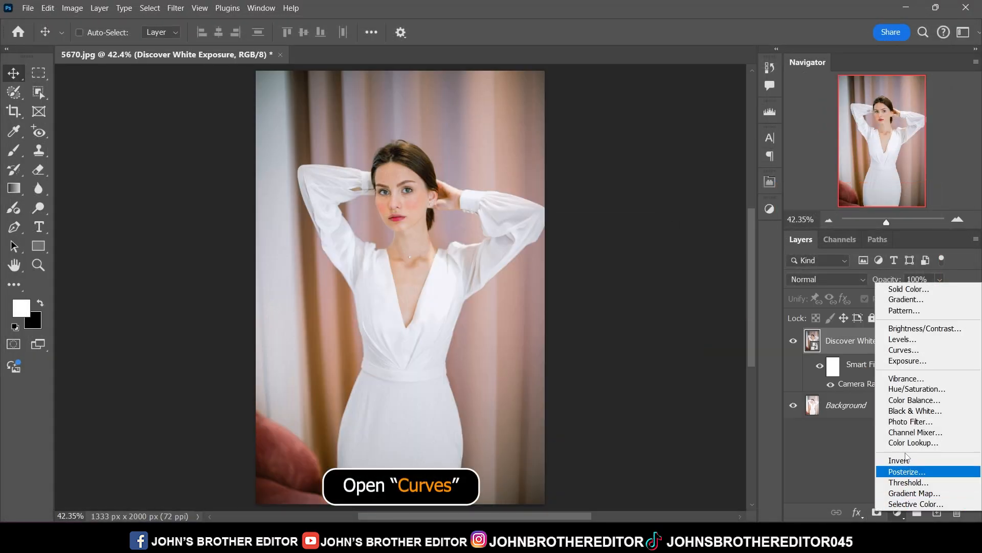
click(911, 350)
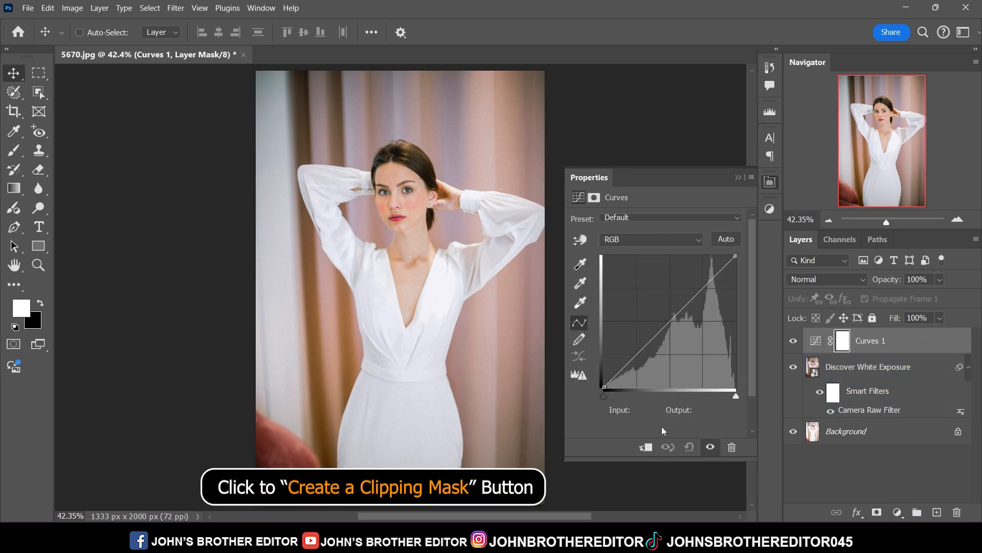
click(646, 447)
drag(735, 396, 730, 397)
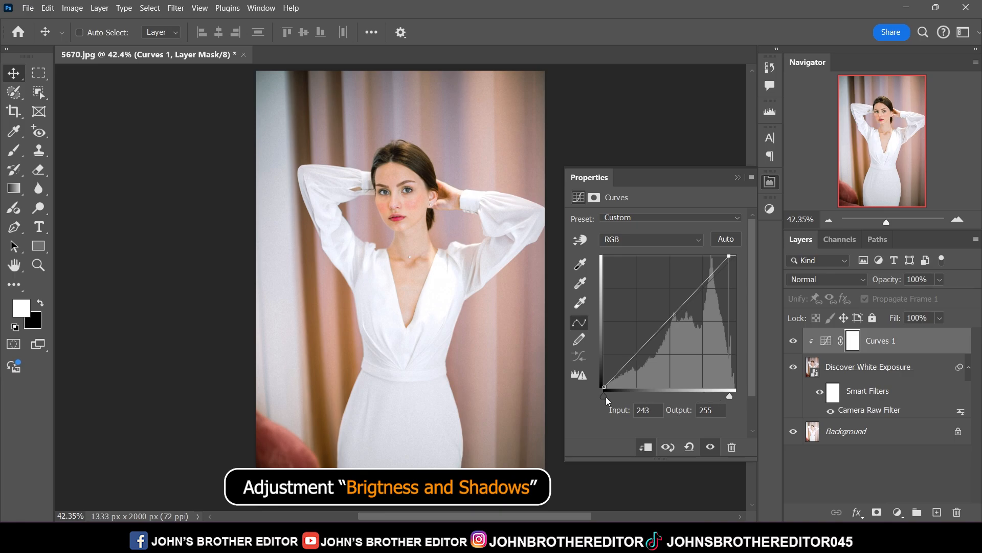
drag(605, 397, 609, 397)
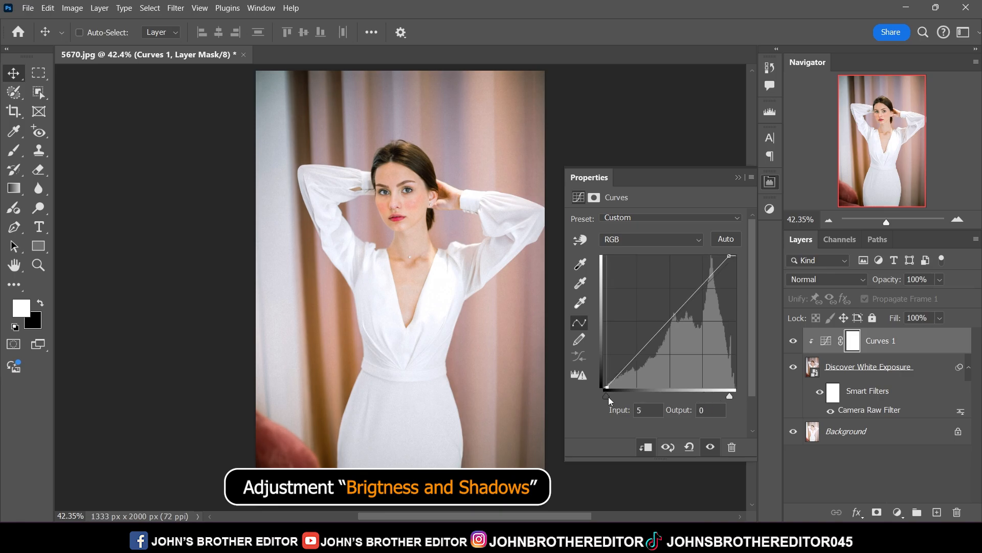
click(738, 178)
Reopen the layer's Camera Raw smart filter, set Highlights to -73 and apply the change.
click(867, 413)
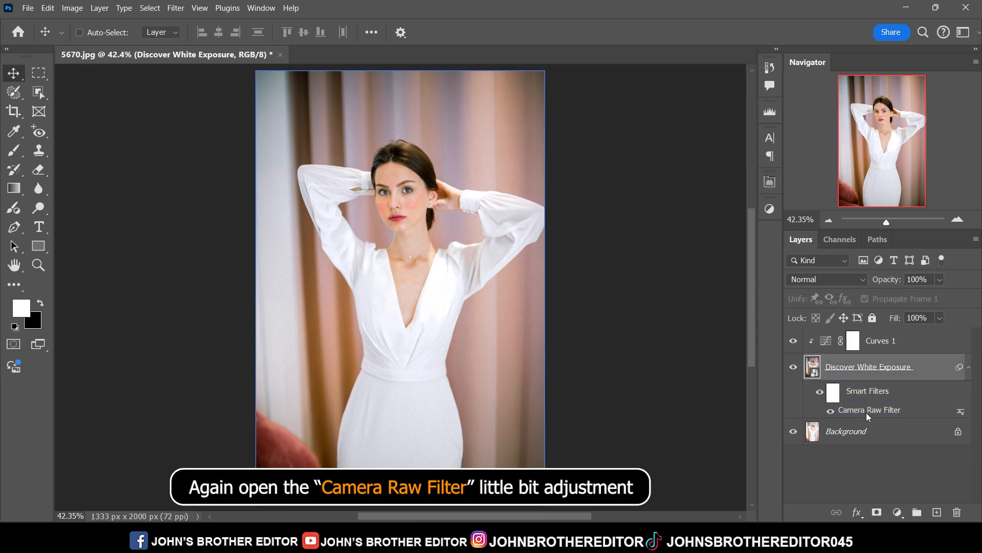
double_click(867, 412)
click(810, 207)
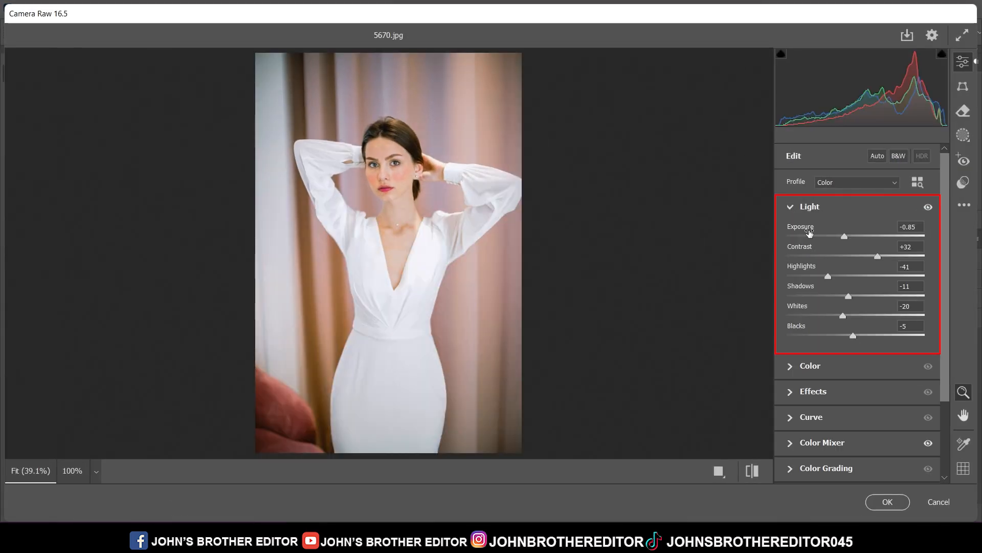
drag(823, 277, 803, 278)
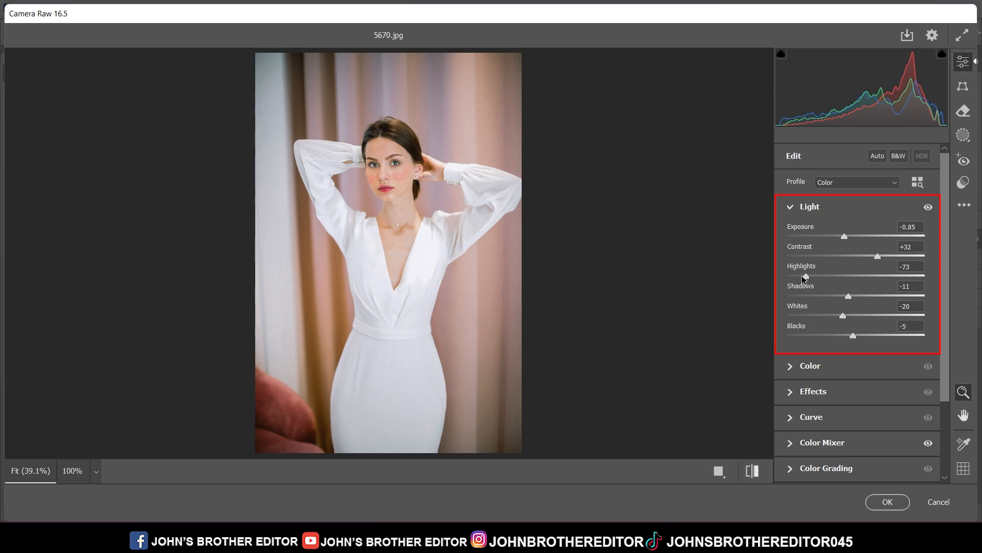
click(889, 505)
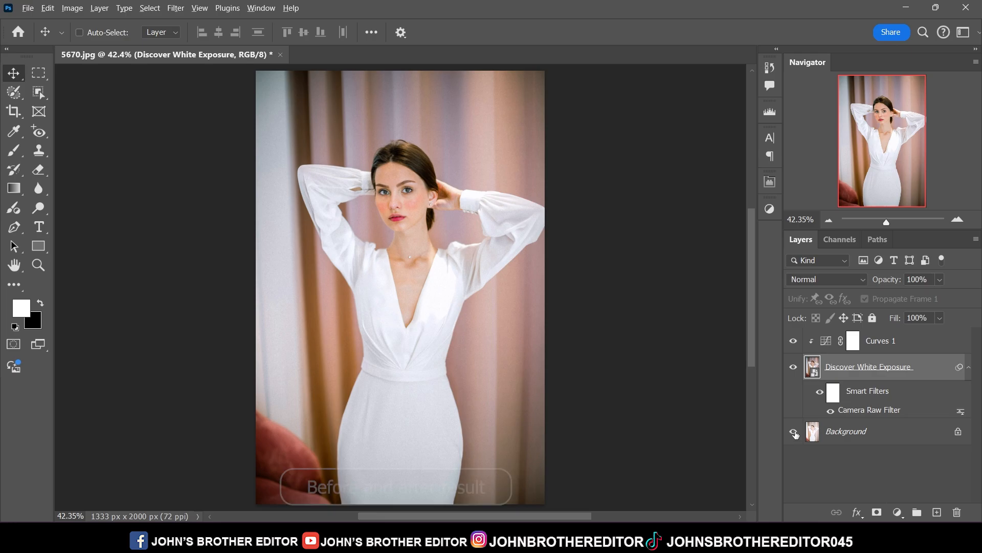
Compare the photo before and after the white exposure correction, both overall and close up on the face and dress.
alt+click(794, 433)
alt+click(794, 433)
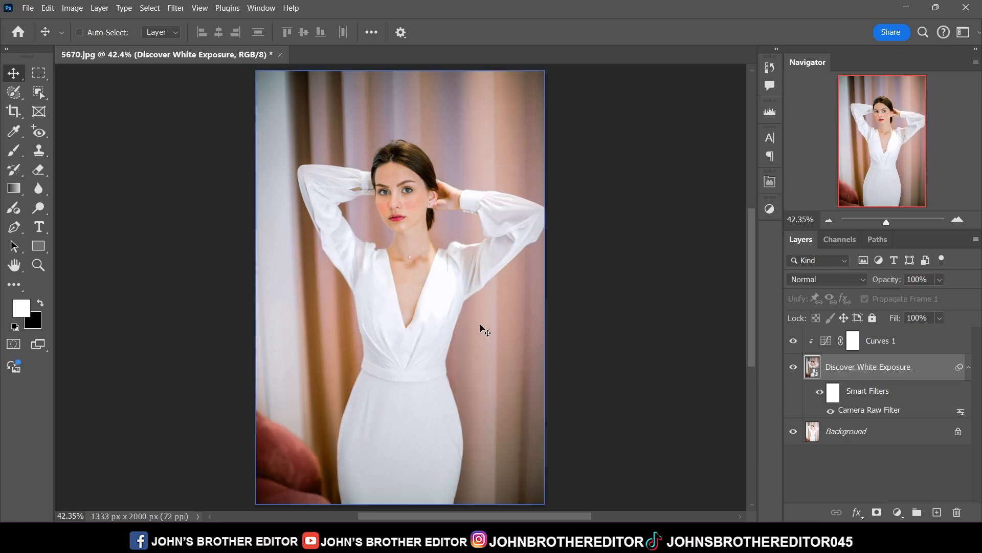
key(z)
drag(417, 236, 449, 255)
key(v)
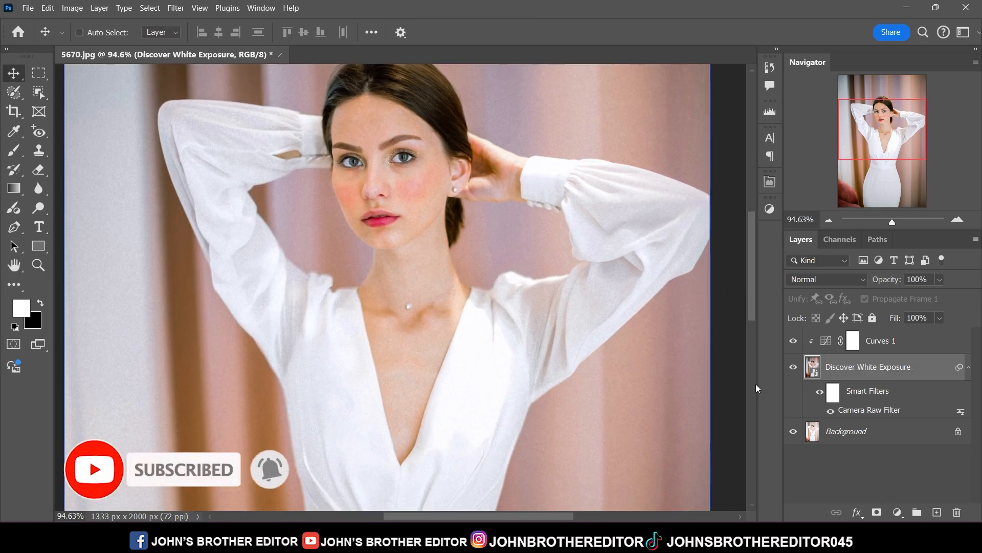
click(792, 352)
click(794, 368)
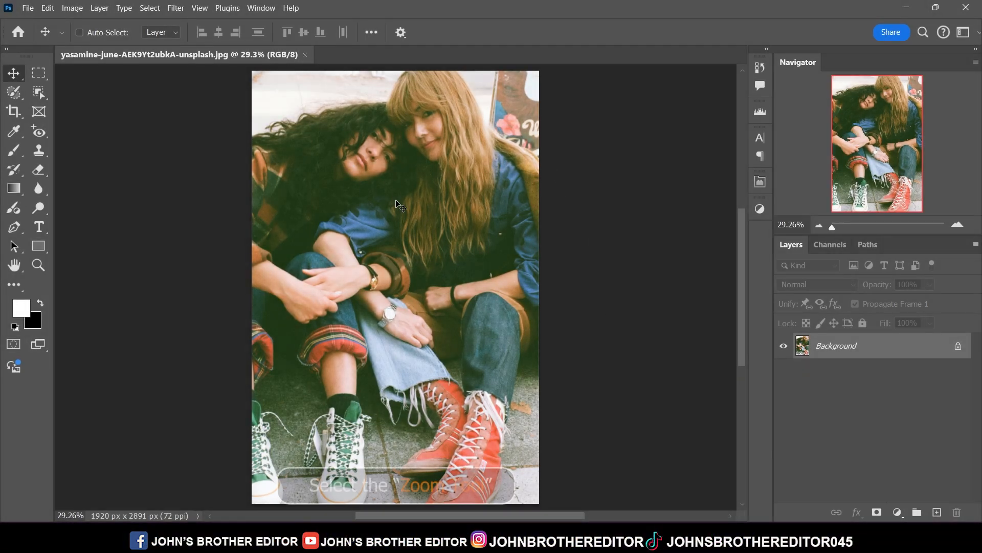
Duplicate the Background layer of the grainy photo of two women and rename the copy "Remove Noise".
click(37, 265)
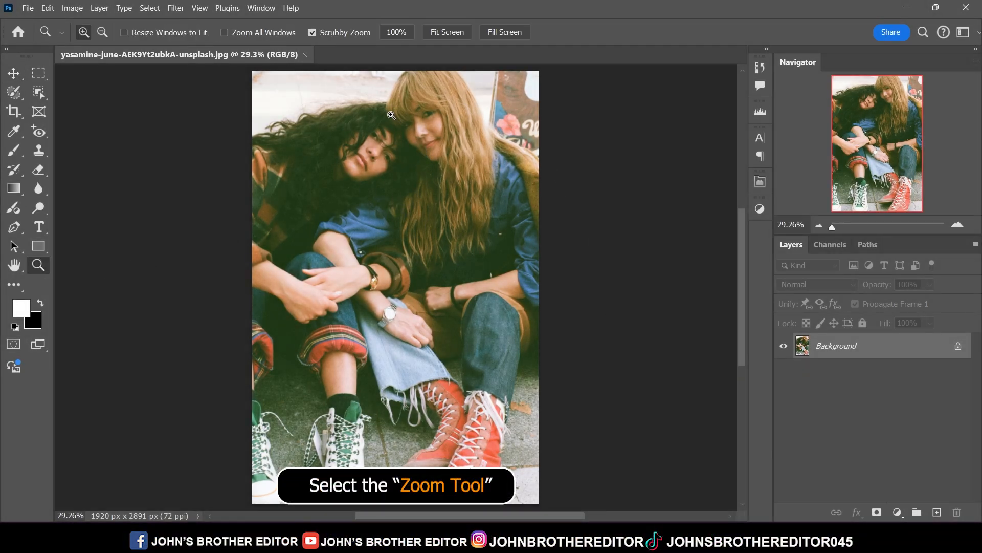
drag(391, 115, 442, 175)
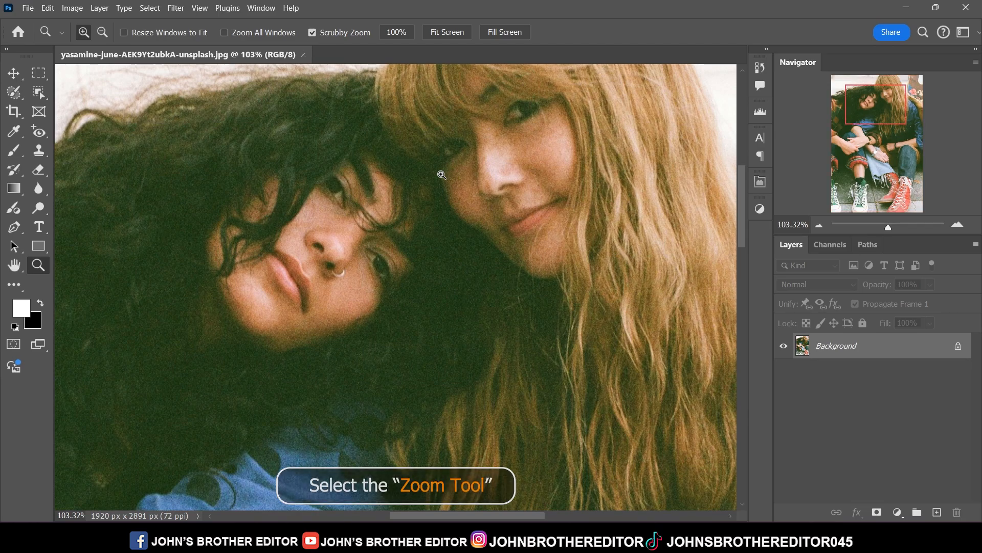
key(v)
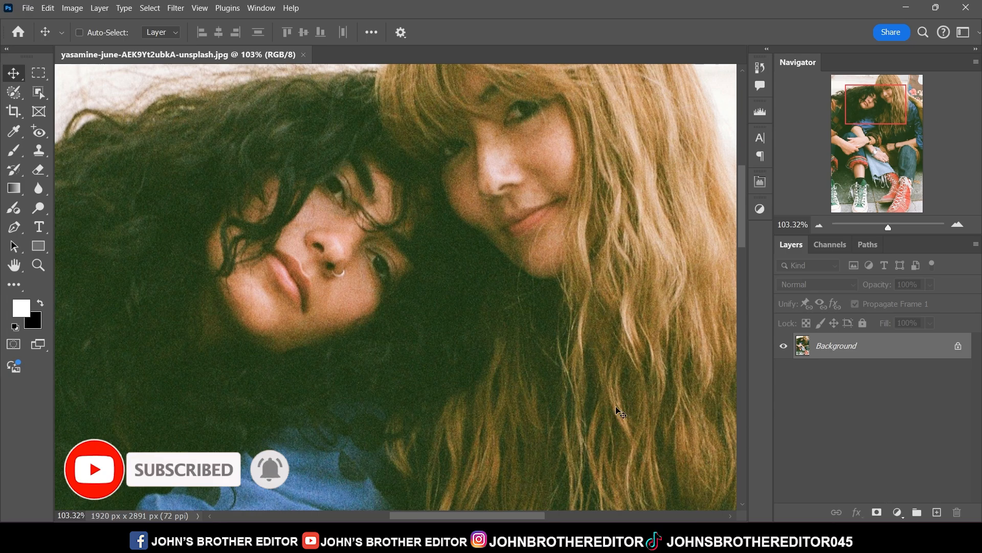
key(ctrl)
key(ctrl+j)
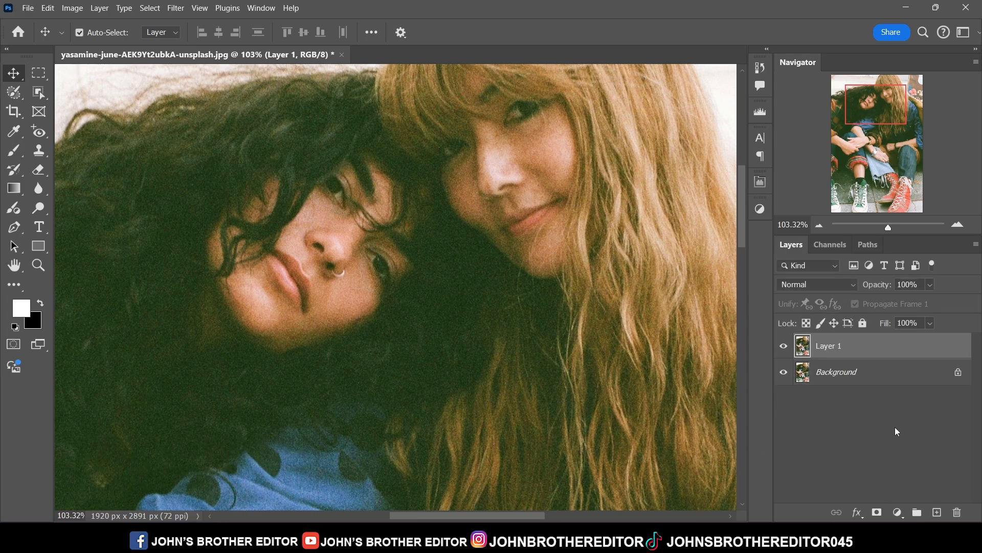
double_click(832, 346)
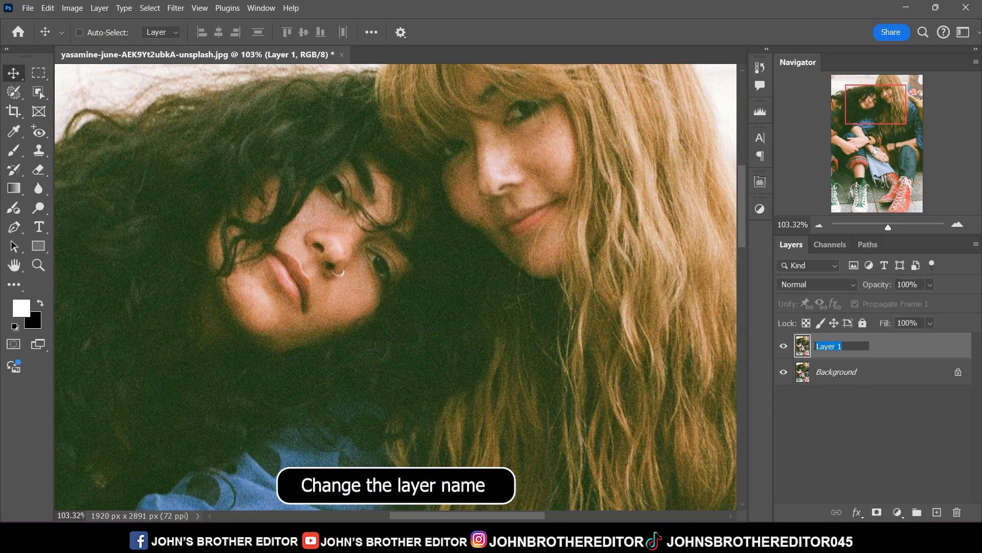
text(Remove Noise)
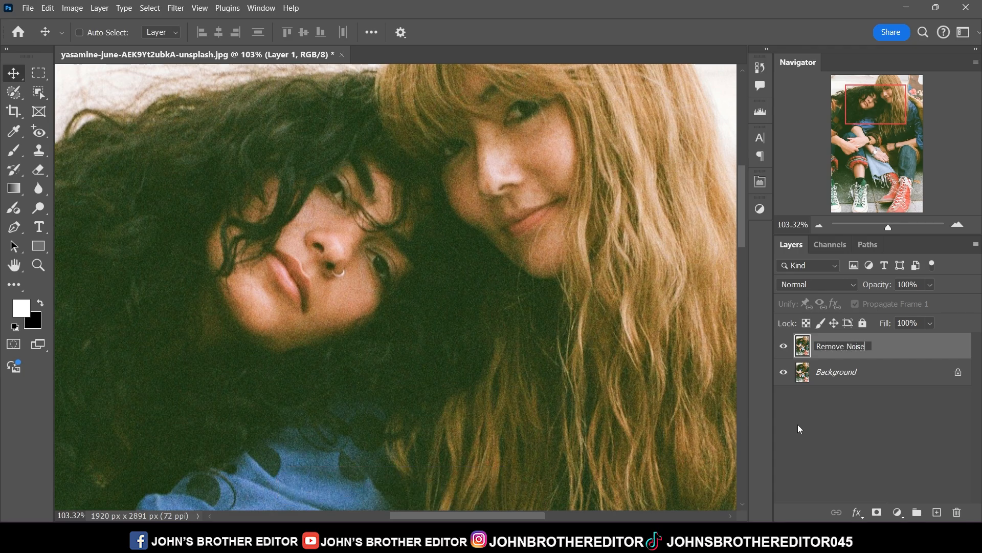
key(Return)
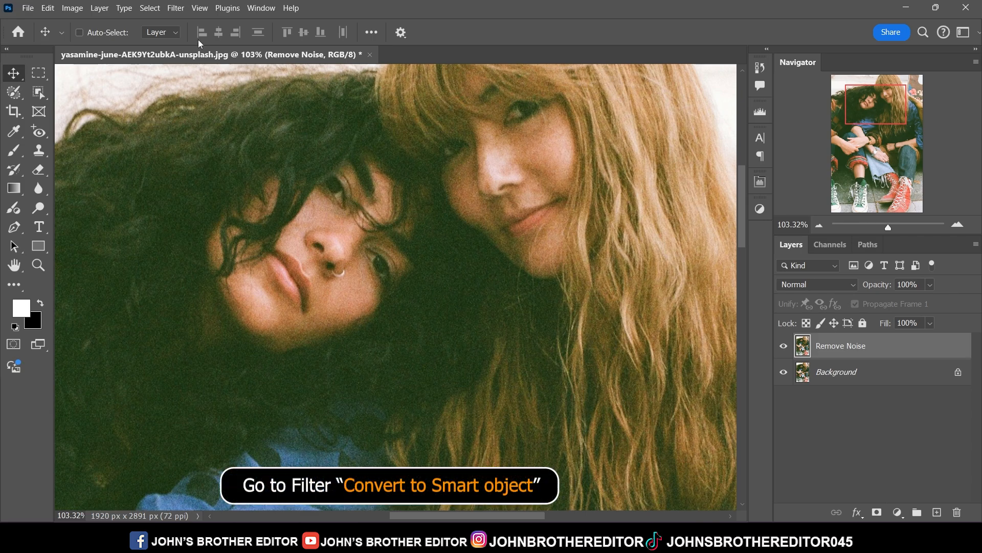
Convert the Remove Noise layer into a smart object for re-editable smart filters.
click(175, 8)
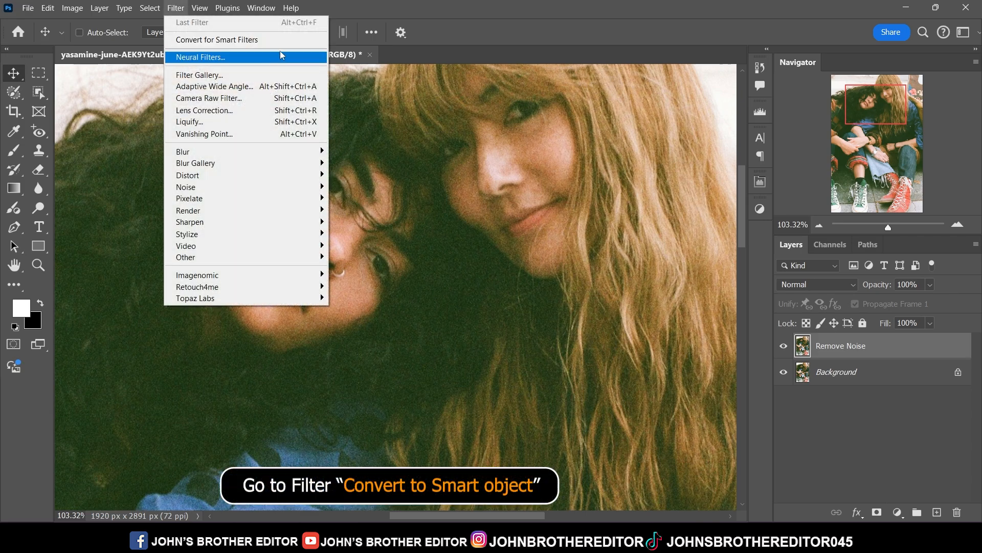
click(284, 41)
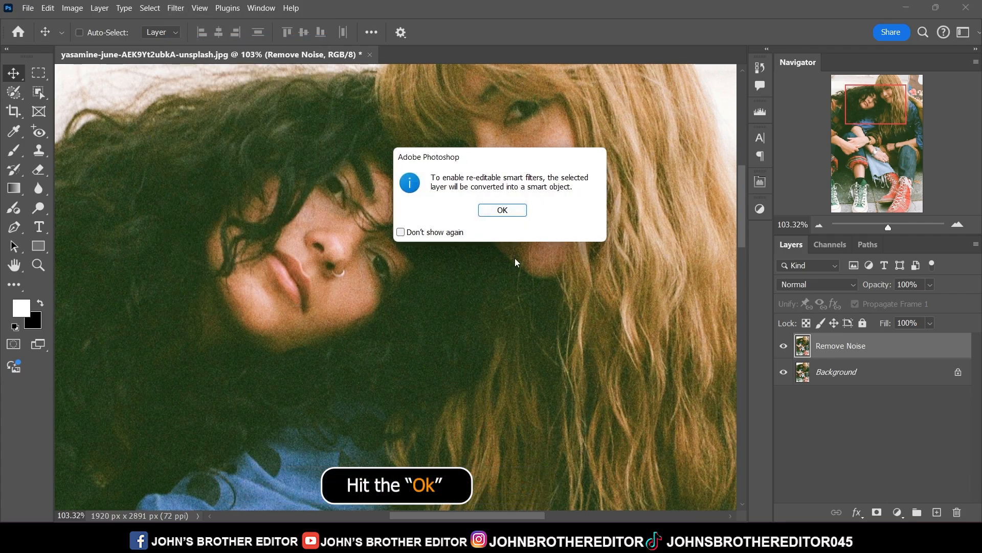
click(502, 210)
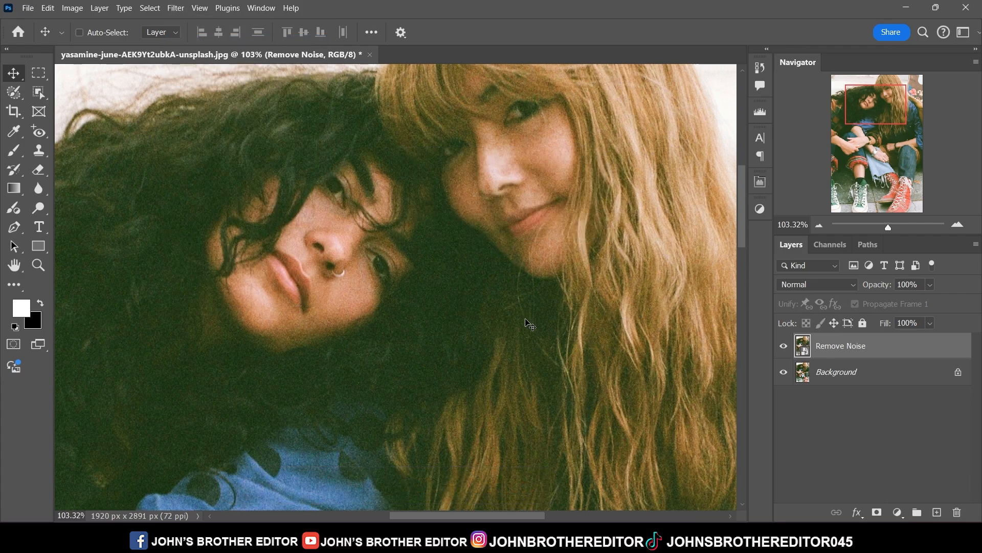
Open the Remove Noise layer in the Topaz Photo AI filter from Topaz Labs.
click(173, 9)
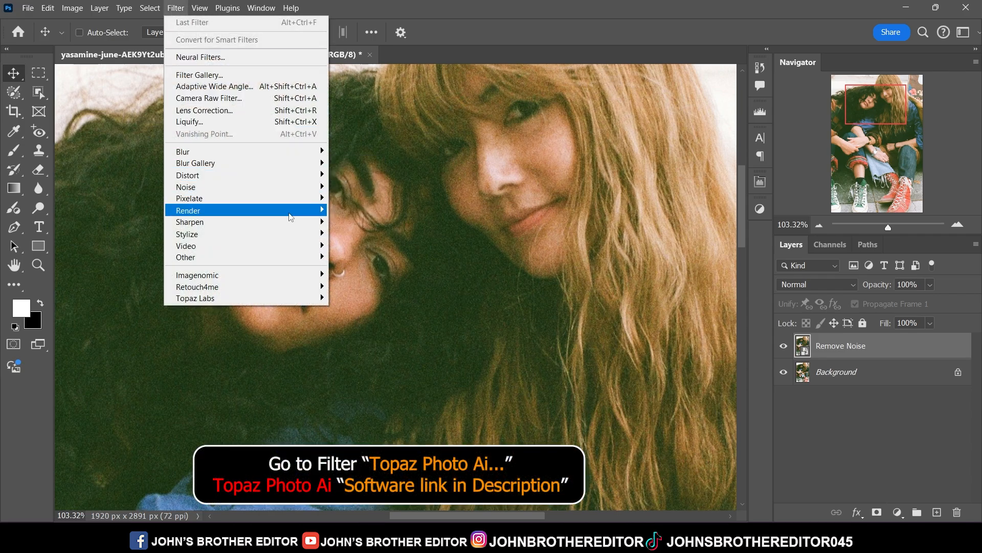
mouse_move(309, 302)
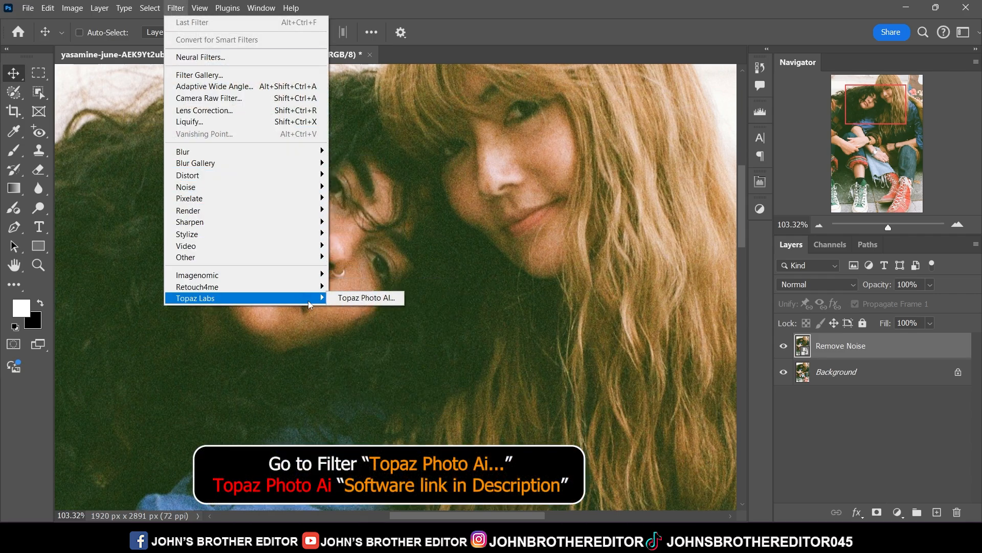
click(399, 297)
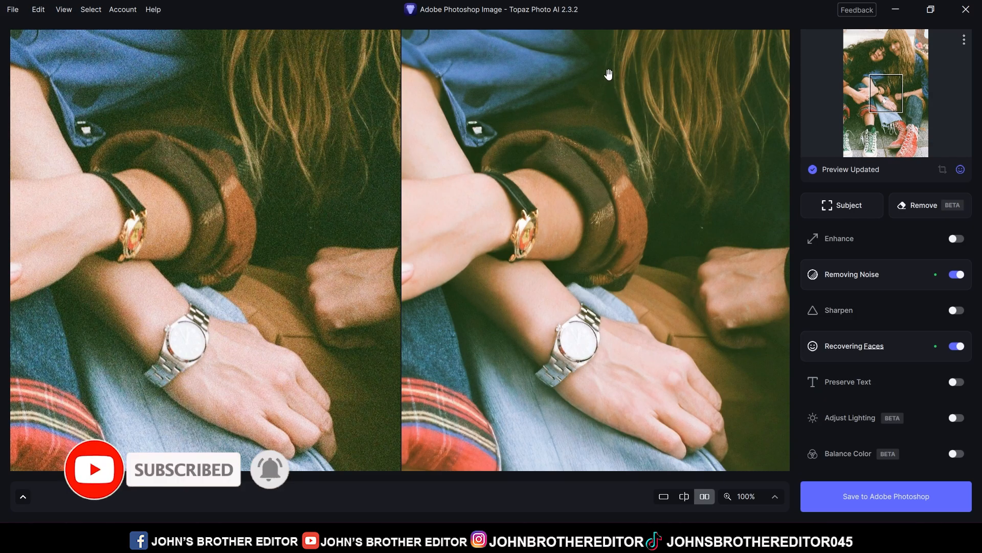
Set the noise removal Strength to 37 and Minor Deblur to 5, and save the result back to Adobe Photoshop.
drag(608, 74, 612, 468)
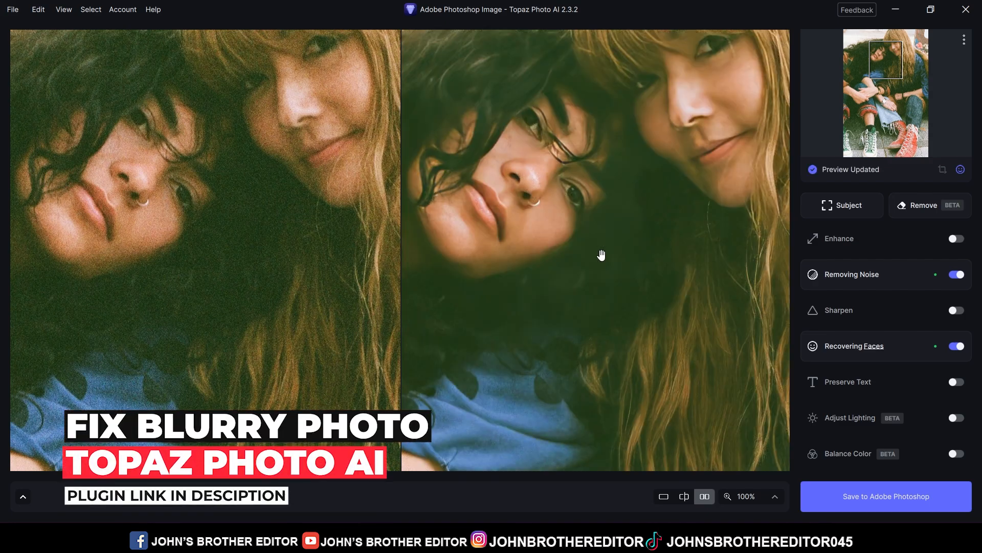
drag(560, 220, 615, 232)
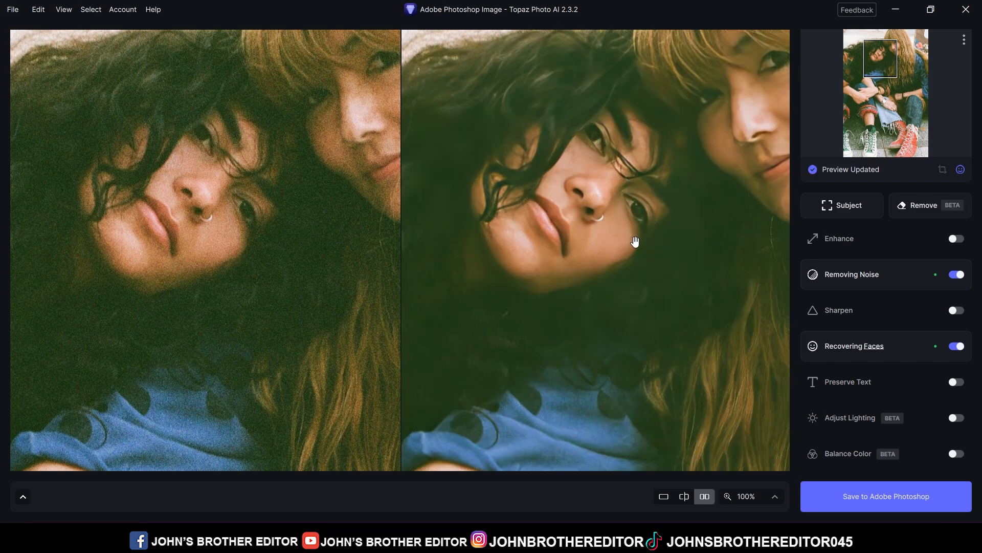
scroll(635, 241, down, 2)
drag(680, 269, 646, 248)
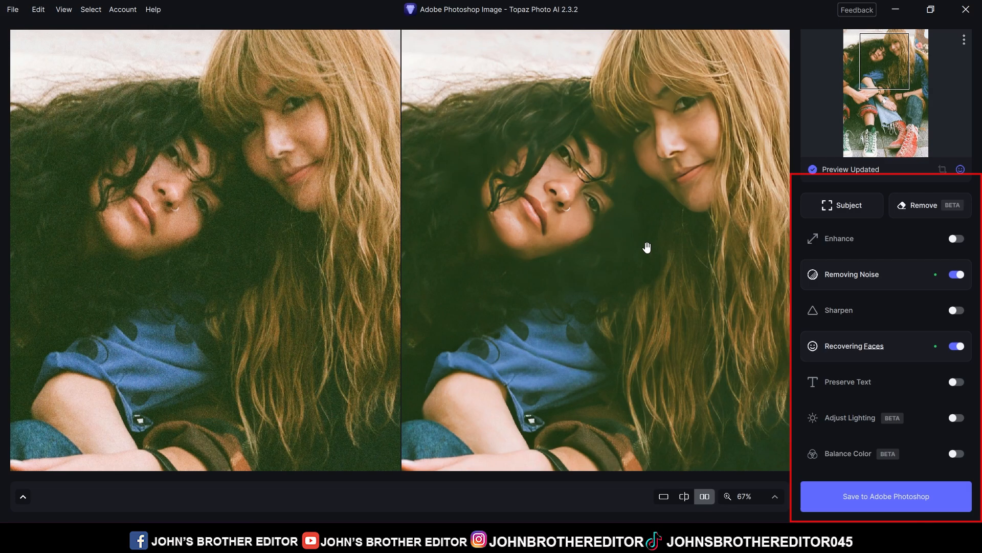
click(869, 275)
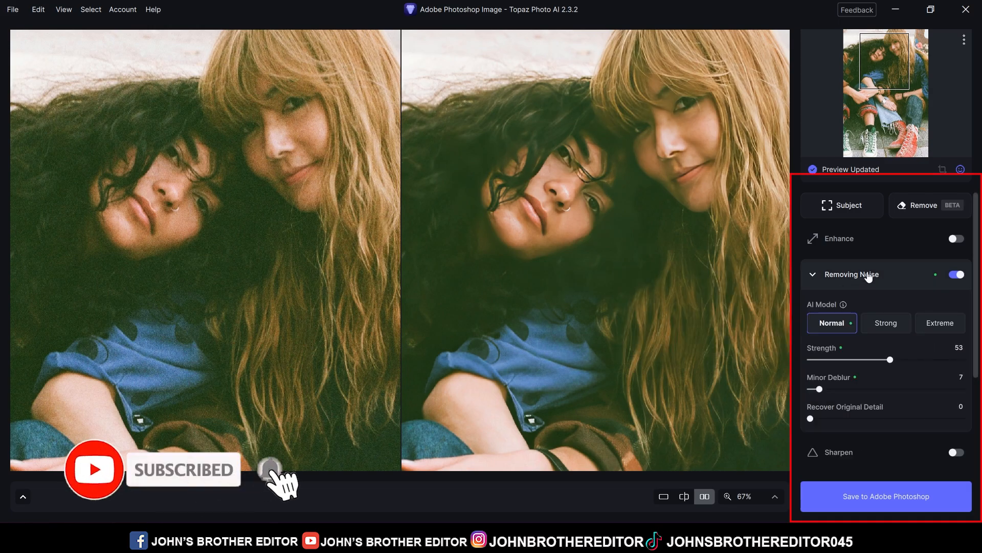
click(866, 360)
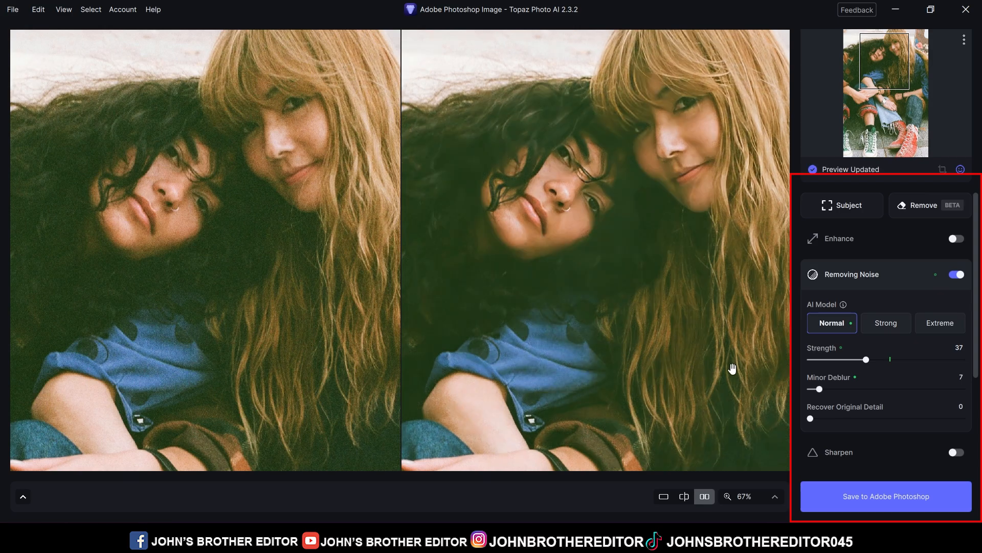
click(817, 391)
click(700, 393)
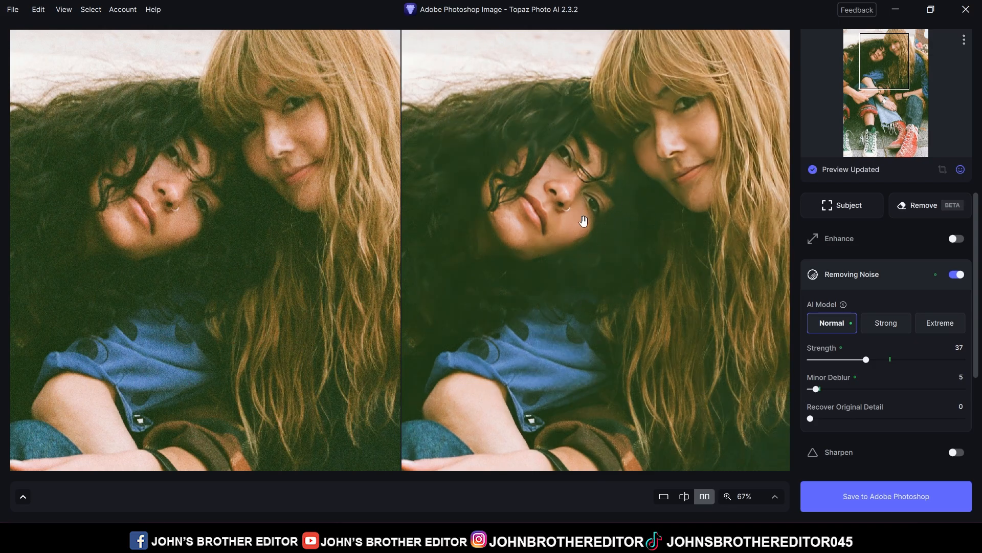
click(883, 502)
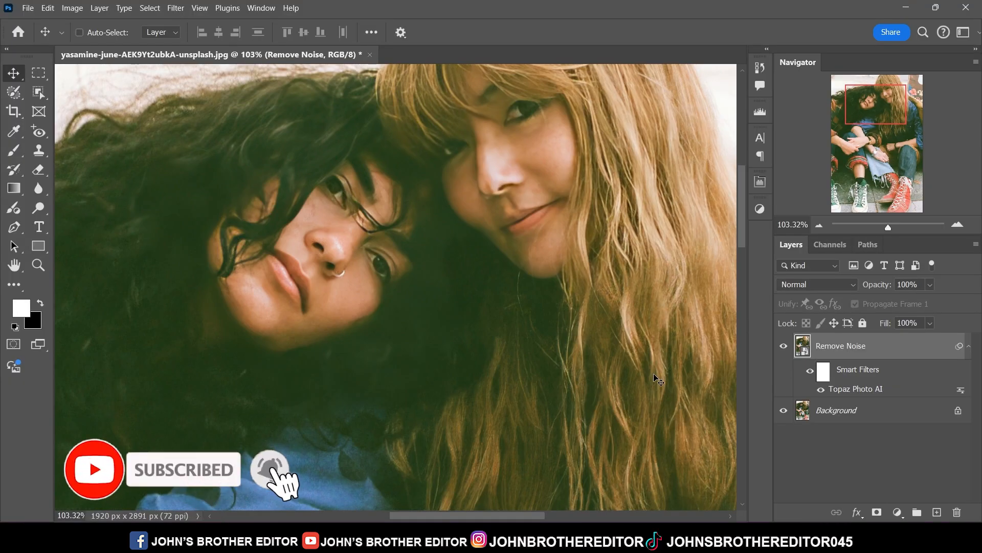
Compare the two women's faces and hair before and after noise removal by toggling the Remove Noise layer's visibility.
click(783, 347)
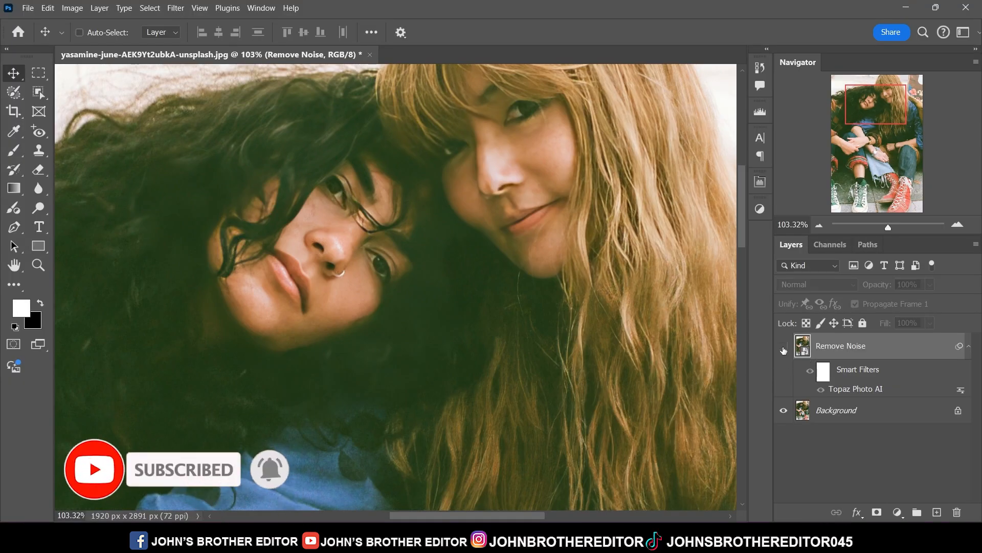
click(783, 347)
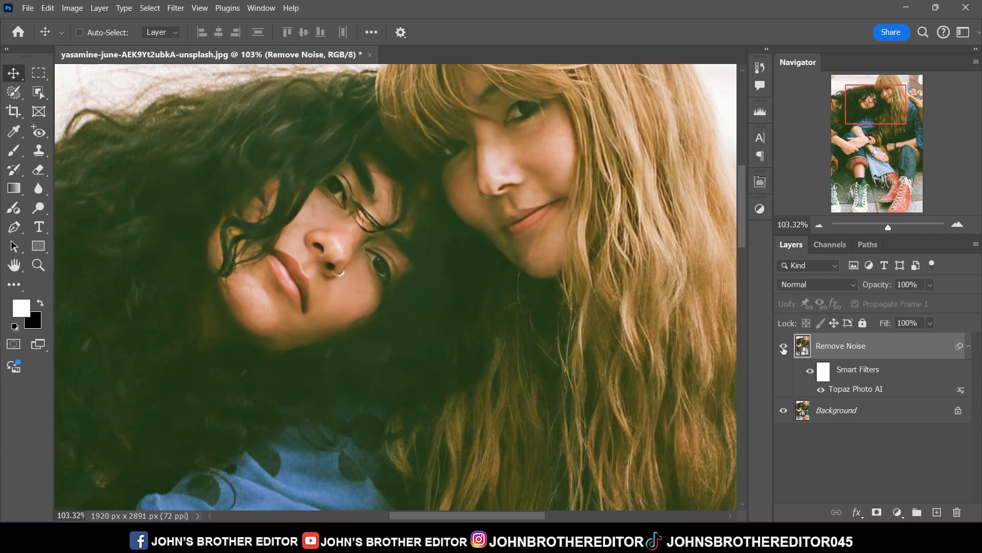
click(783, 348)
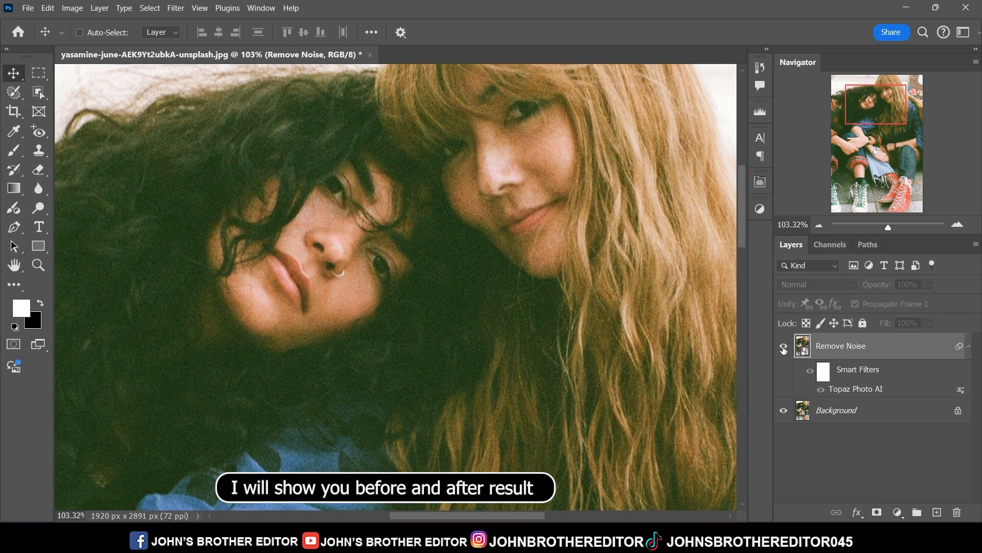
click(783, 348)
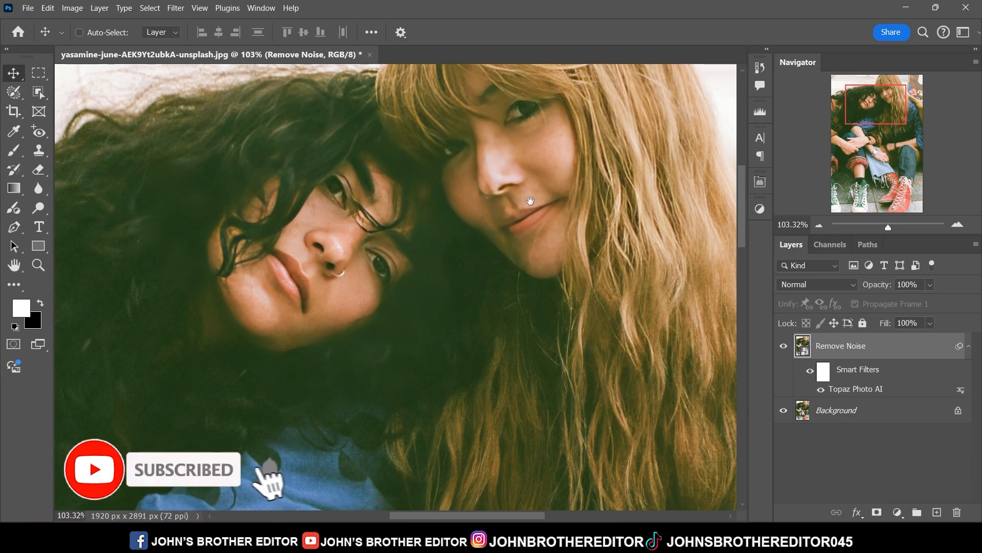
drag(531, 201, 528, 267)
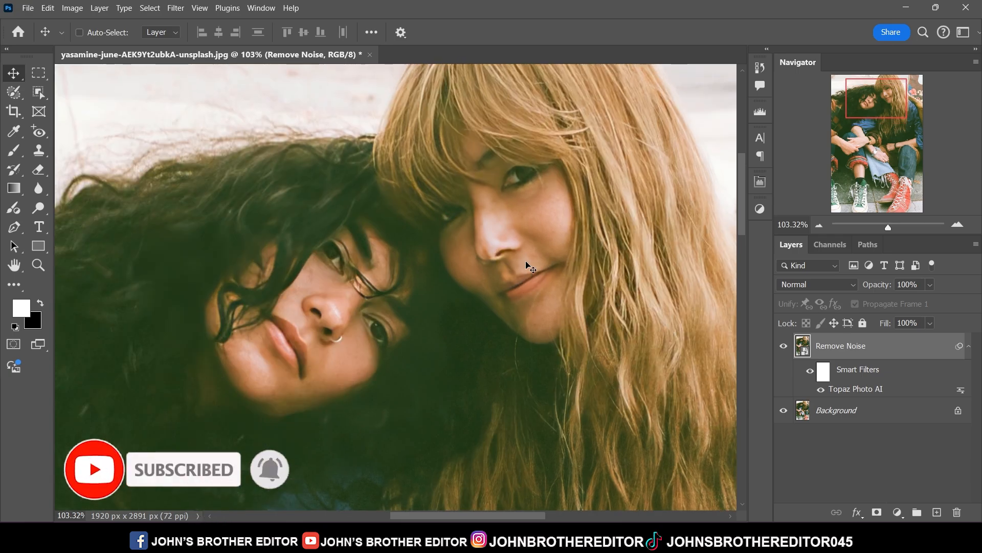